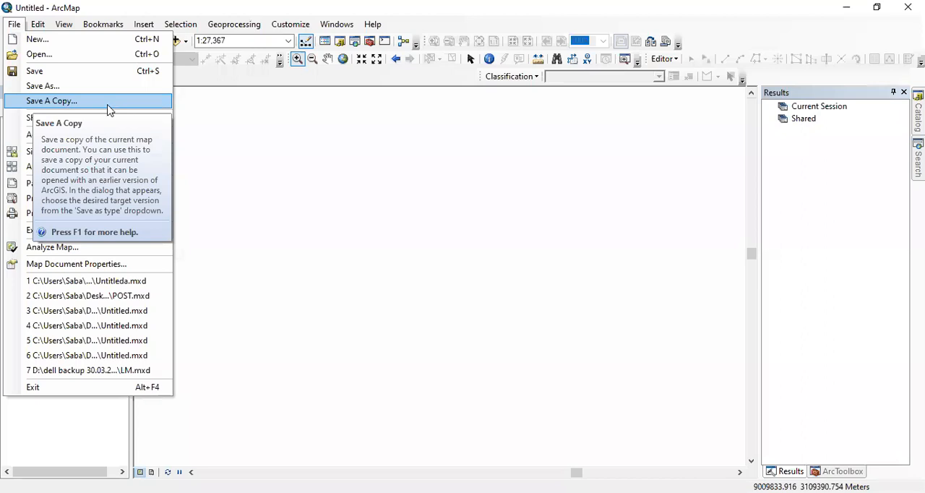
Examine the paper size, Portrait and Landscape orientation, and map page size options in Page and Print Setup, discarding any changes.
mouse_move(163, 116)
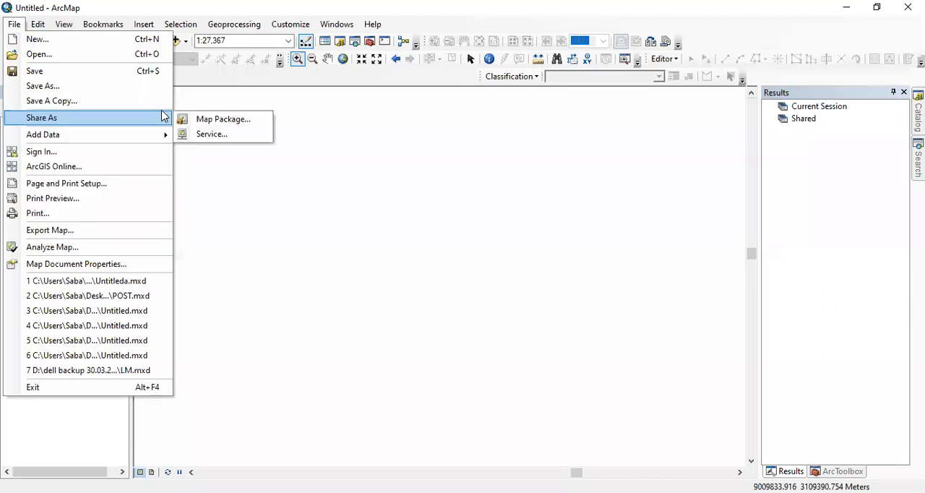
left_click(117, 189)
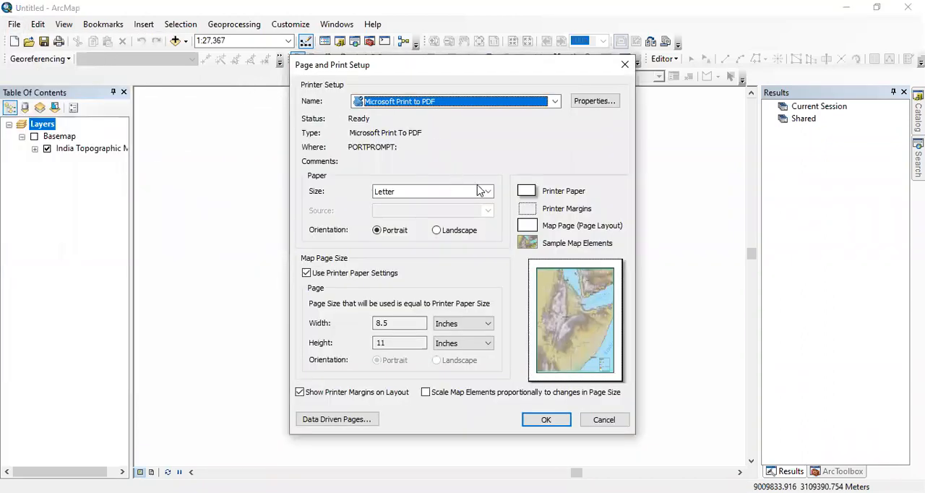
left_click(488, 192)
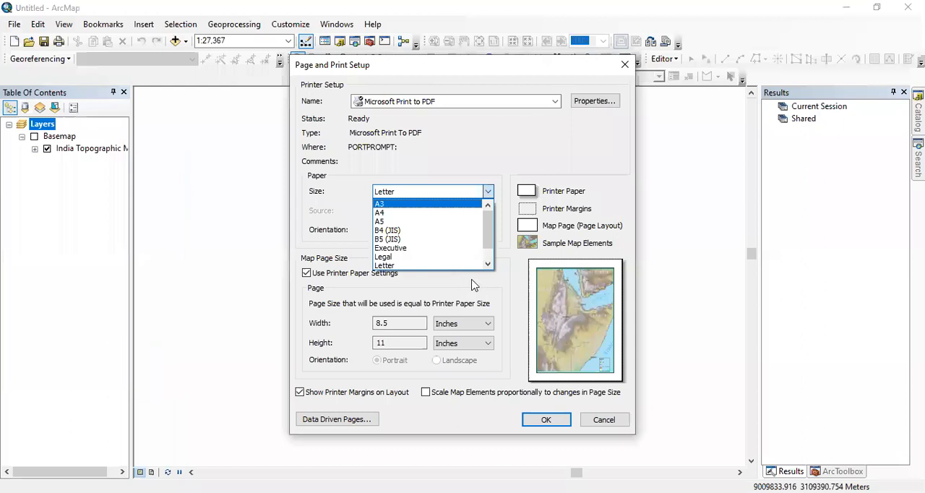
left_click(309, 279)
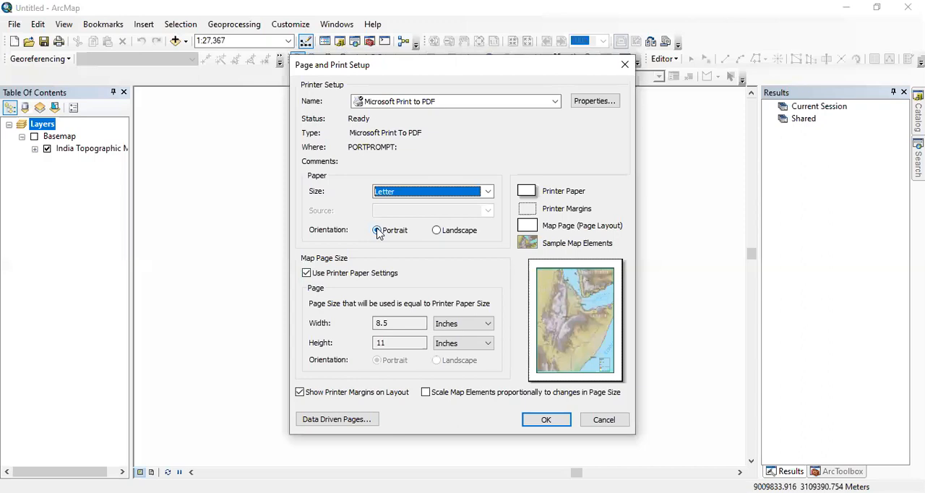
left_click(455, 235)
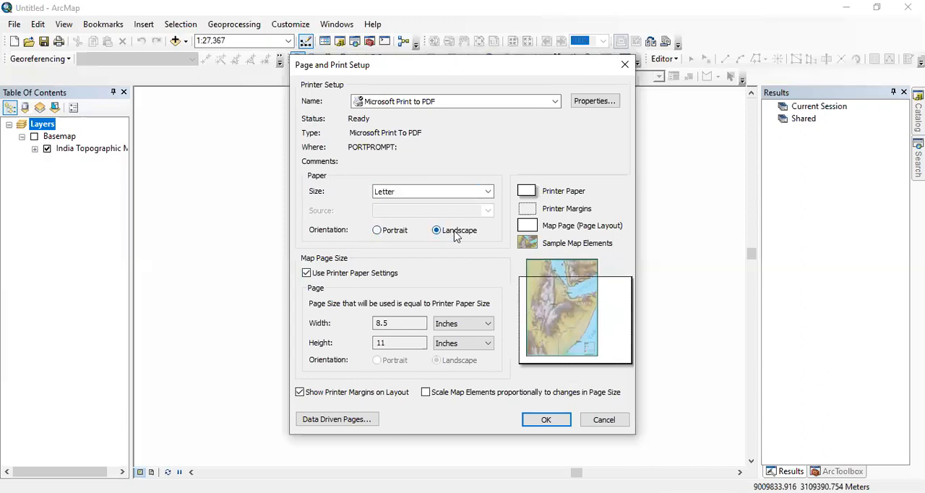
left_click(379, 231)
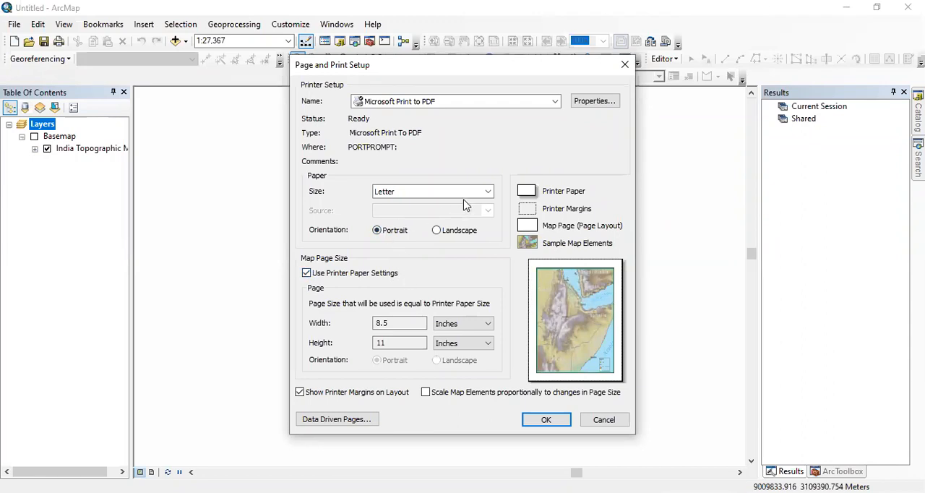
double_click(392, 323)
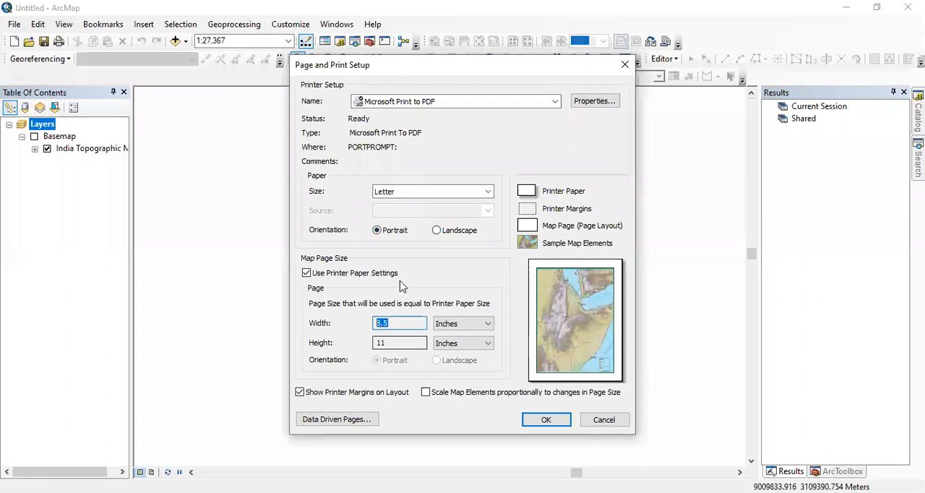
left_click(624, 64)
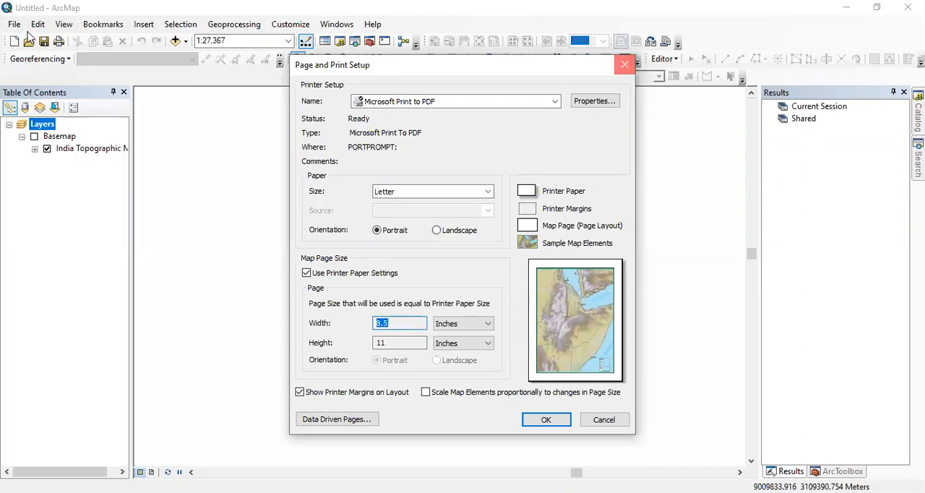
Examine the map export file formats, the Desktop destination folder and the resolution setting, and close without exporting.
left_click(16, 26)
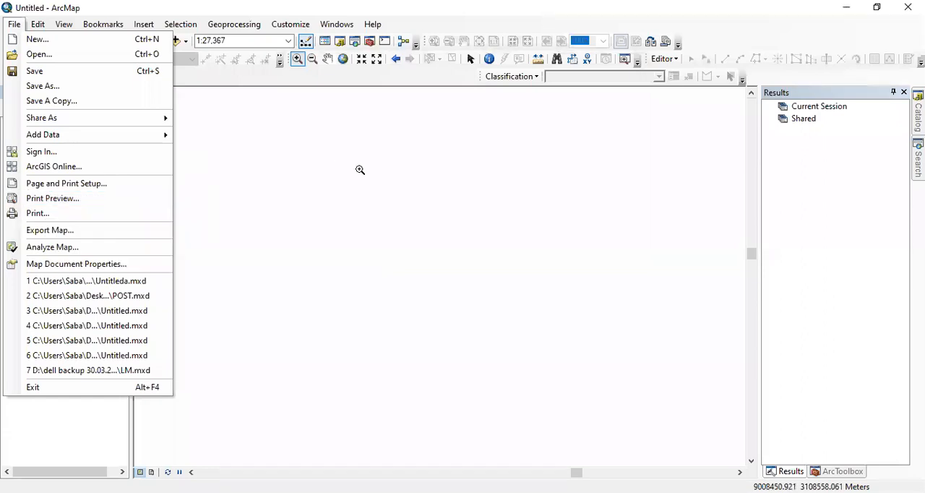
left_click(62, 233)
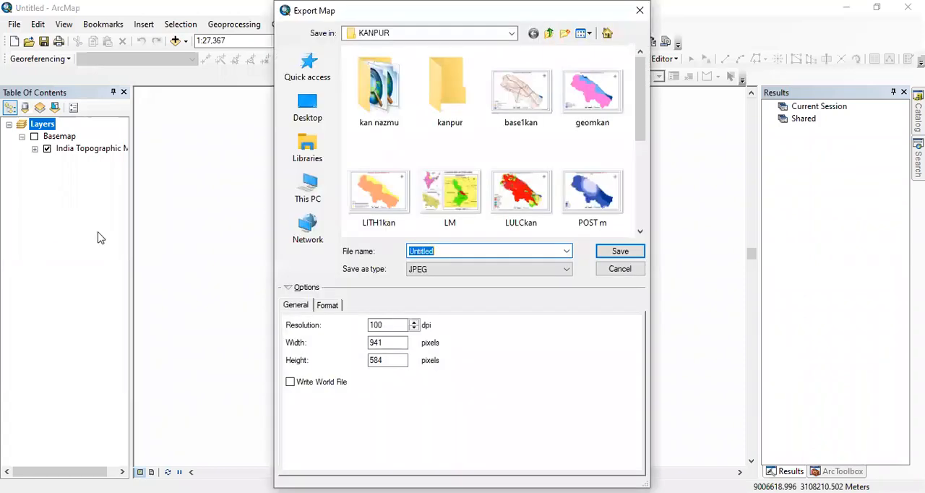
left_click(466, 271)
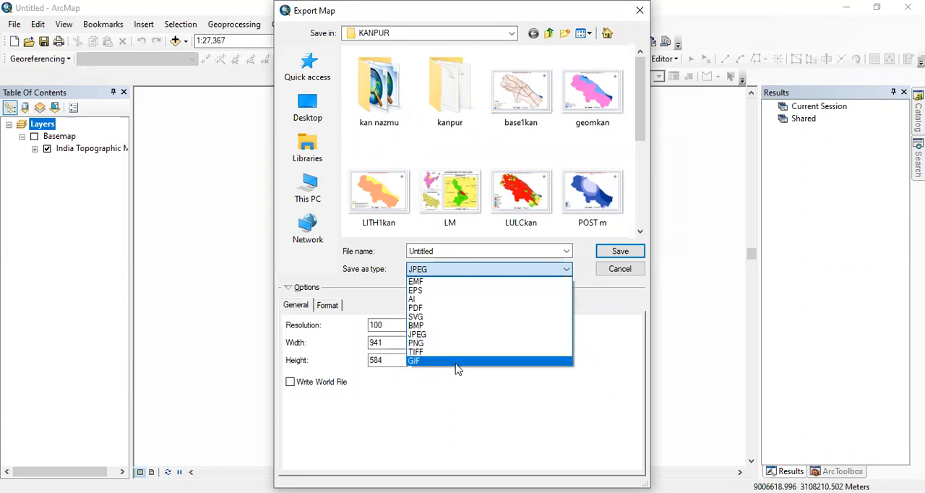
left_click(434, 380)
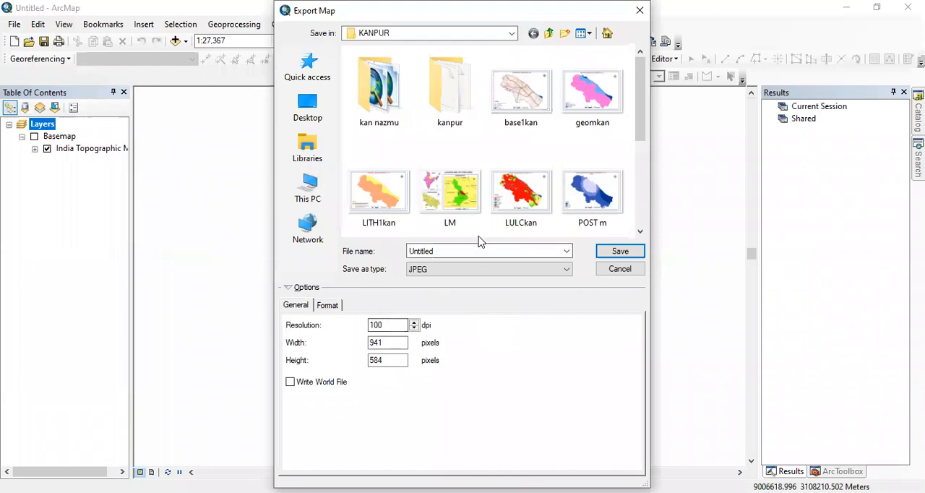
left_click(548, 34)
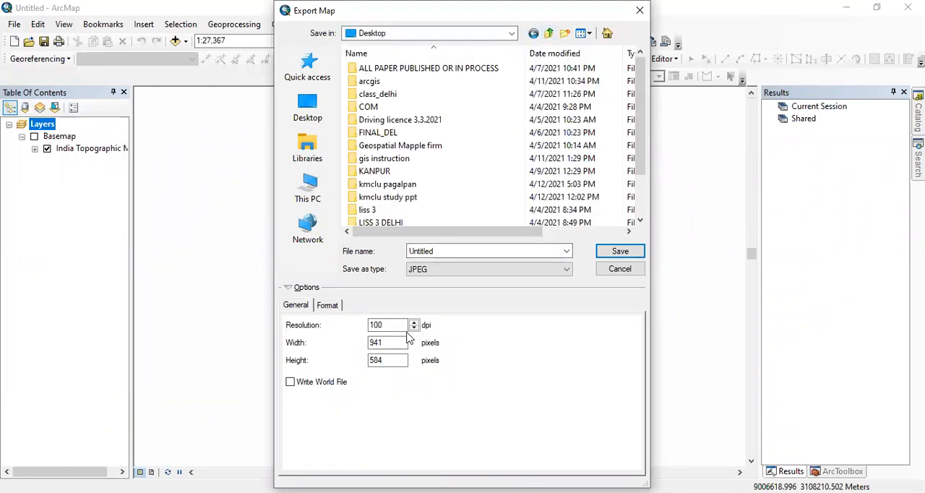
left_click_drag(388, 325, 369, 325)
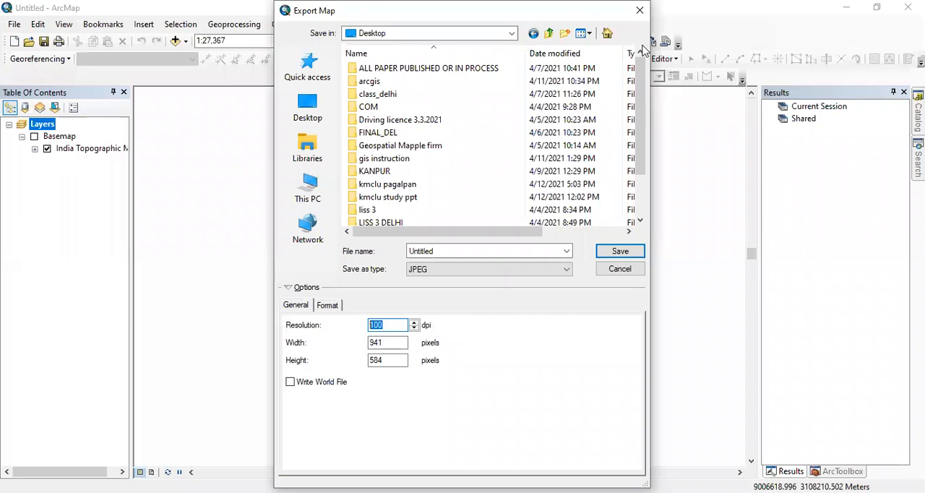
left_click(639, 10)
left_click(15, 24)
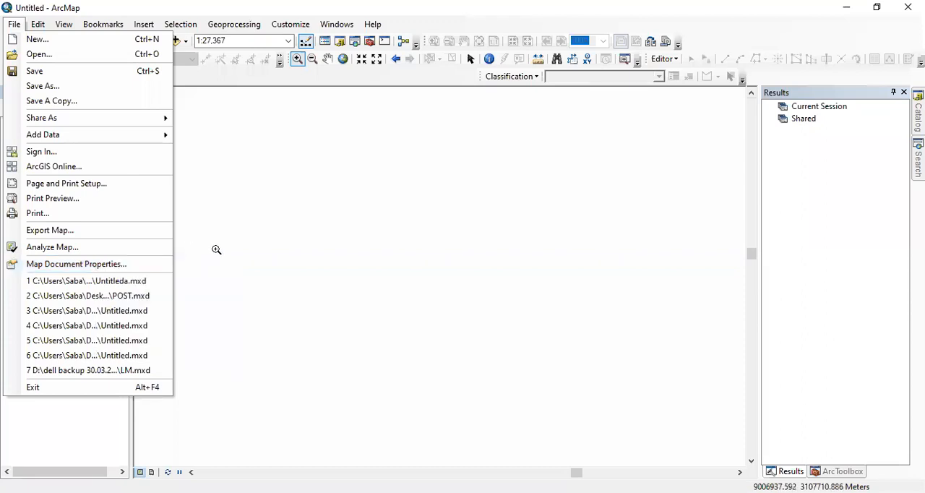
left_click(23, 18)
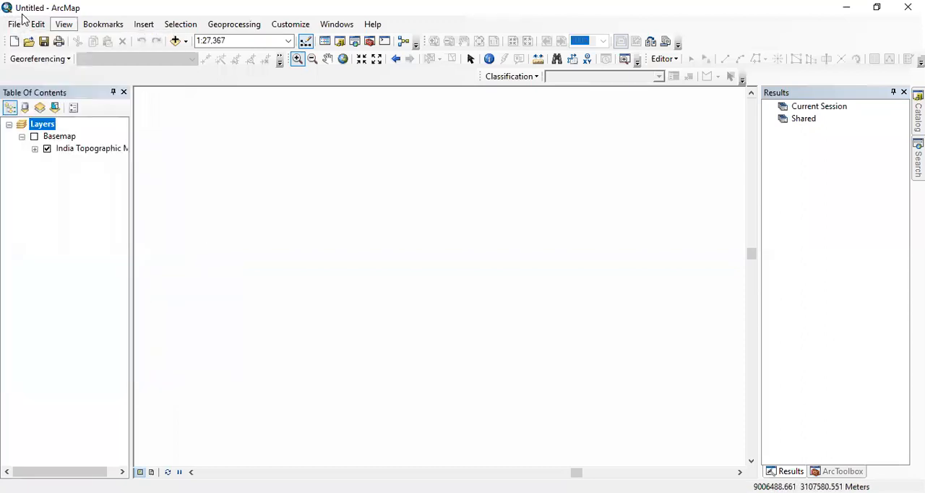
left_click(37, 27)
left_click(81, 40)
left_click(38, 26)
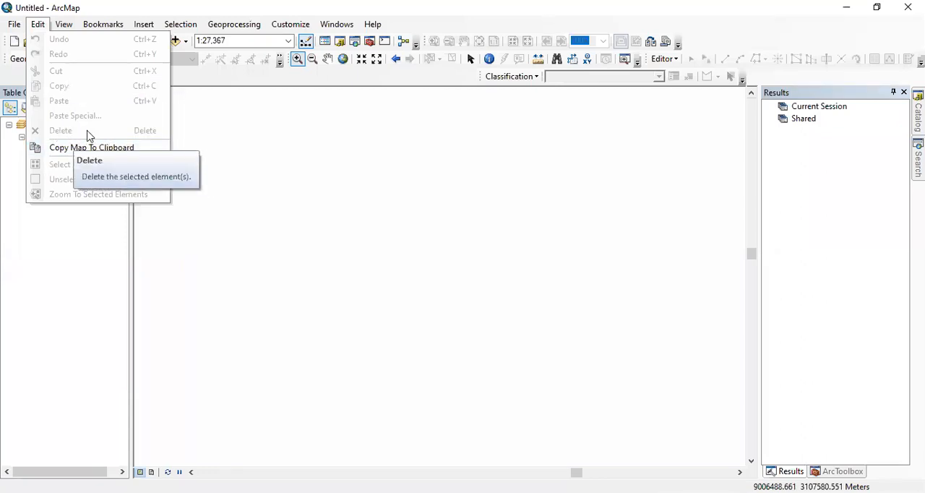
left_click(185, 168)
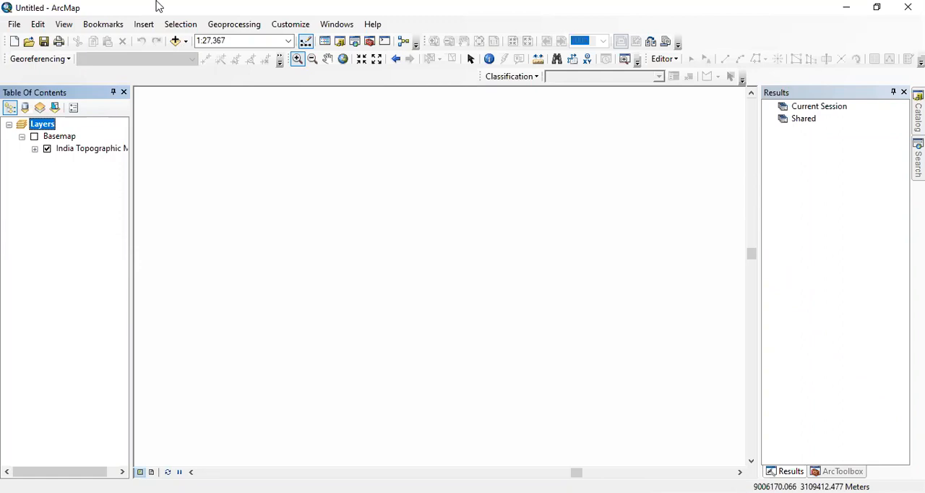
left_click(40, 28)
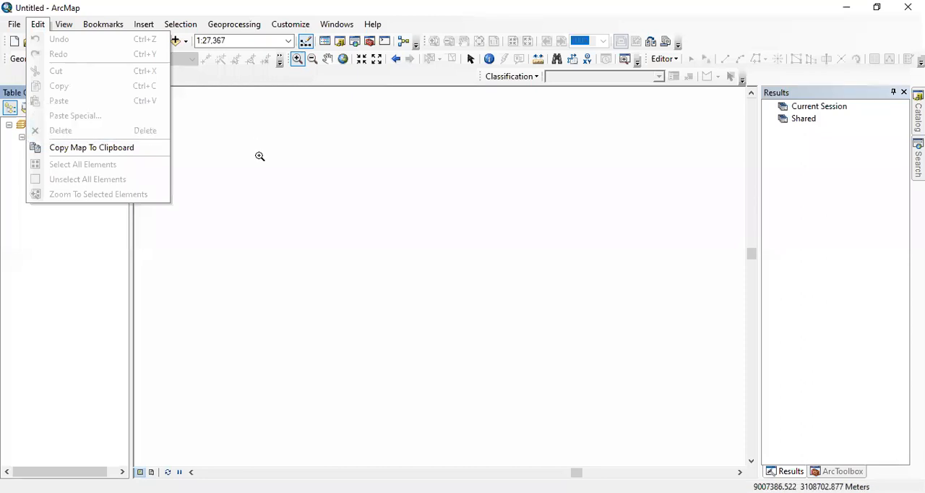
left_click(69, 26)
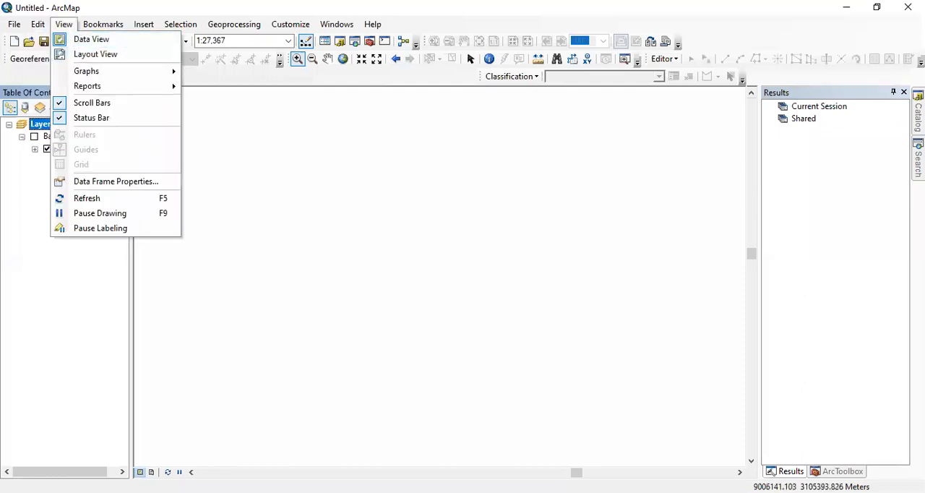
key("Escape")
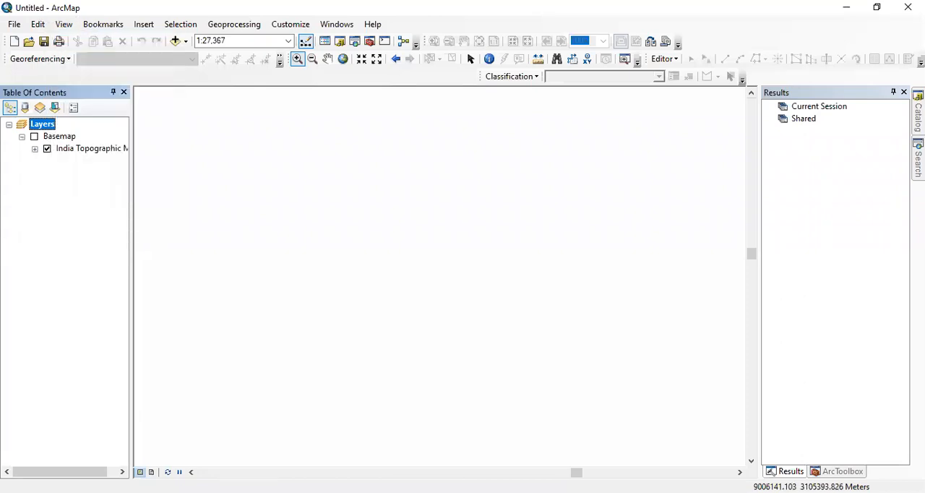
View the map page in Layout View and return to Data View.
left_click(151, 472)
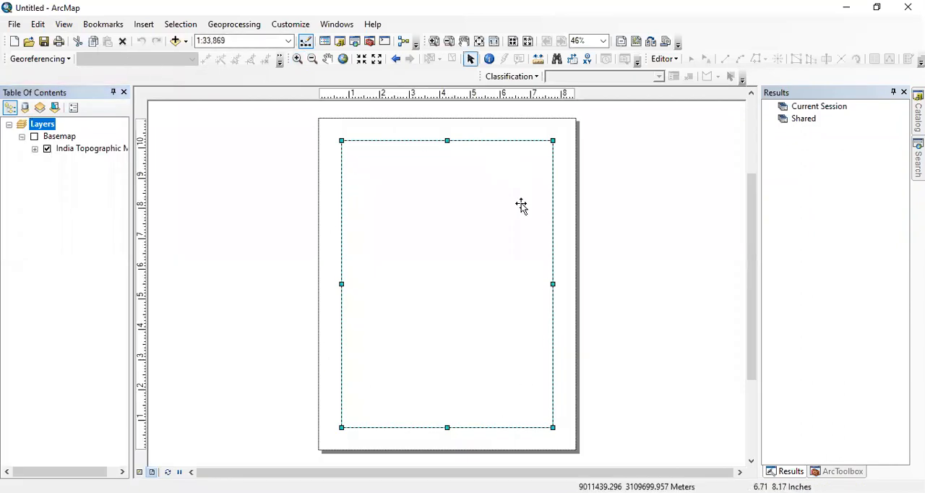
left_click(64, 26)
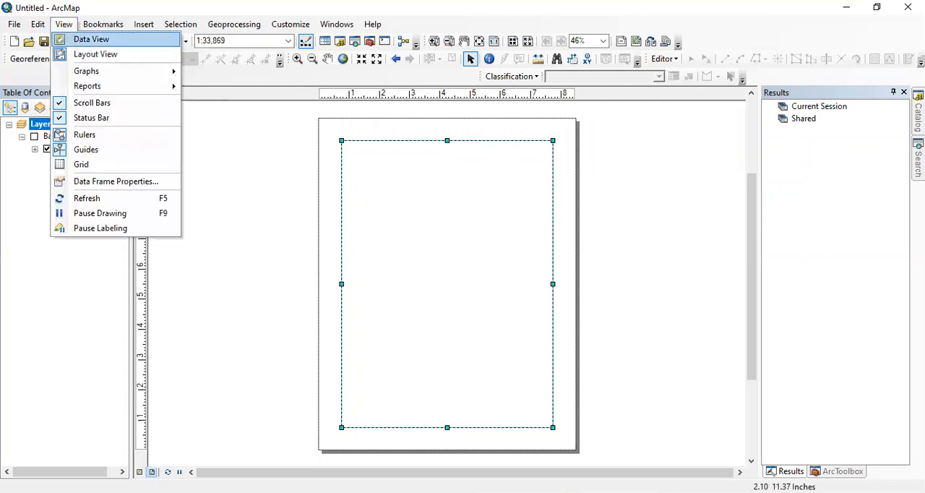
left_click(91, 39)
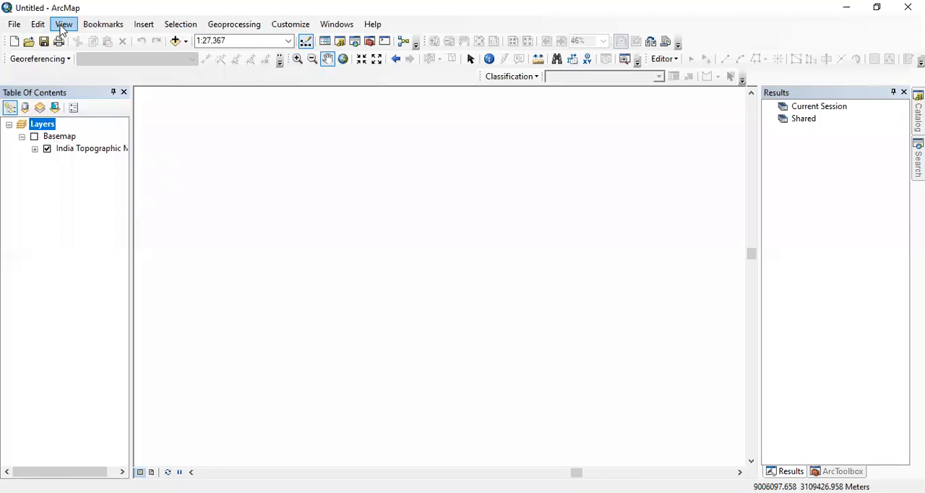
Set the data frame's extent to Fixed Scale at 1:10,000 in its properties.
left_click(62, 26)
mouse_move(91, 78)
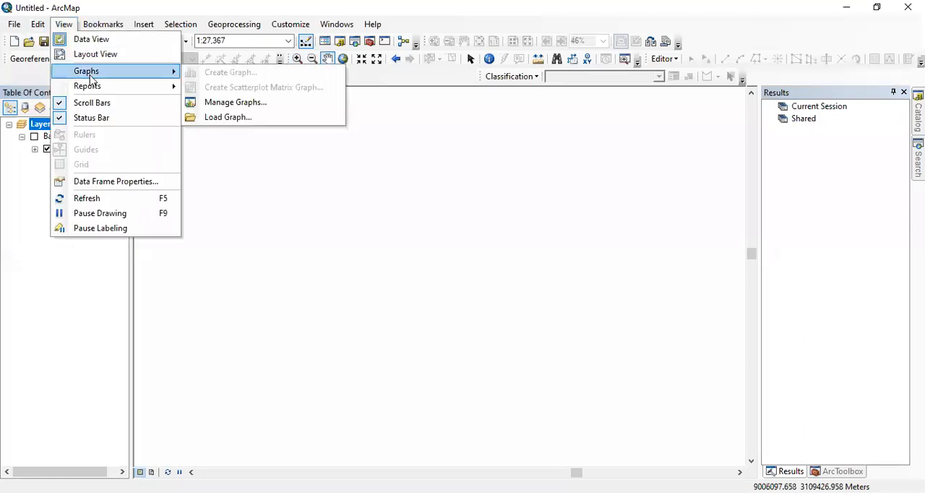
left_click(116, 181)
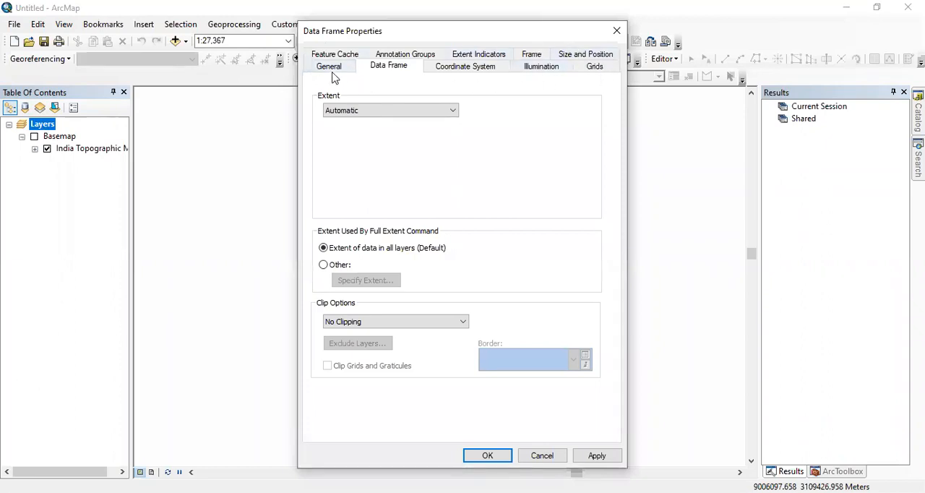
left_click(394, 110)
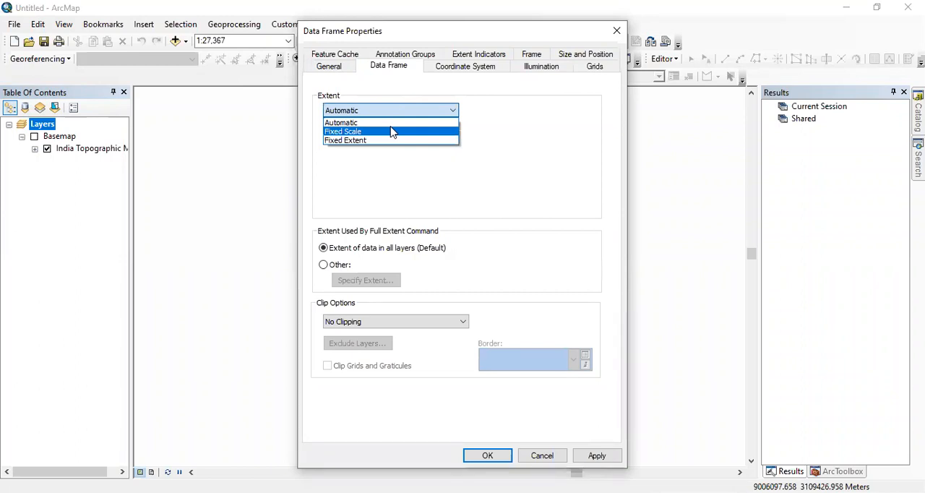
left_click(392, 131)
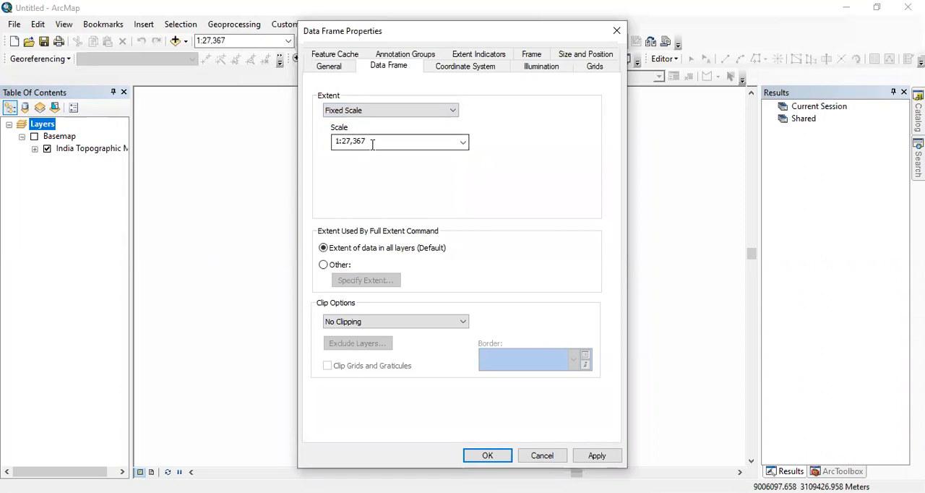
left_click(458, 144)
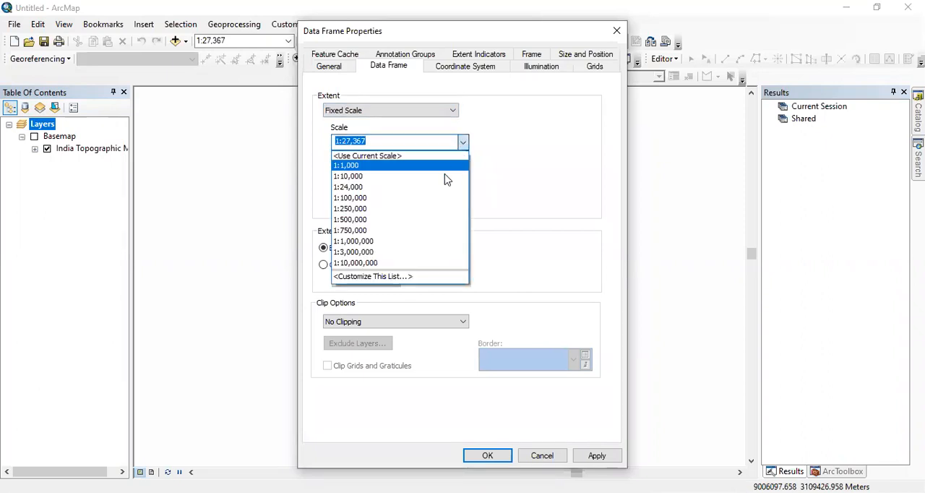
left_click(410, 175)
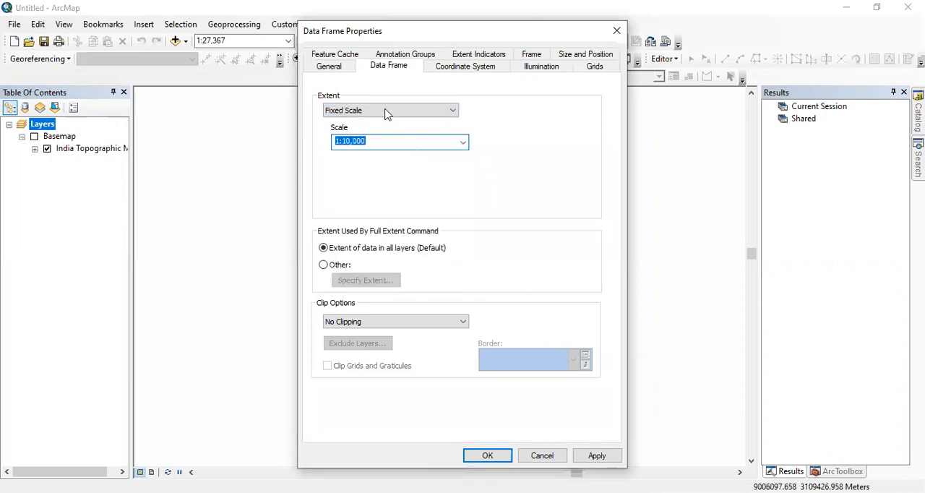
Set the data frame's fixed scale to 1:25,000 and review the available extent types.
left_click_drag(372, 141, 335, 143)
type("1:25")
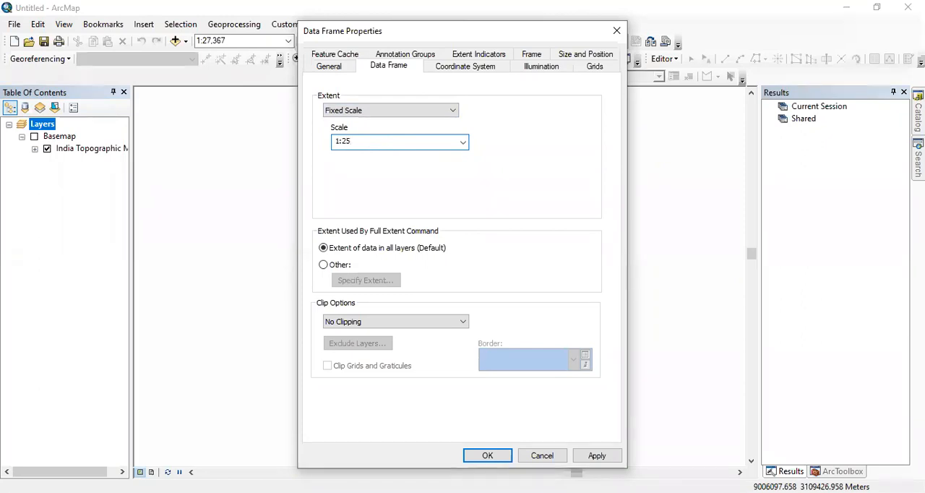
type(",000")
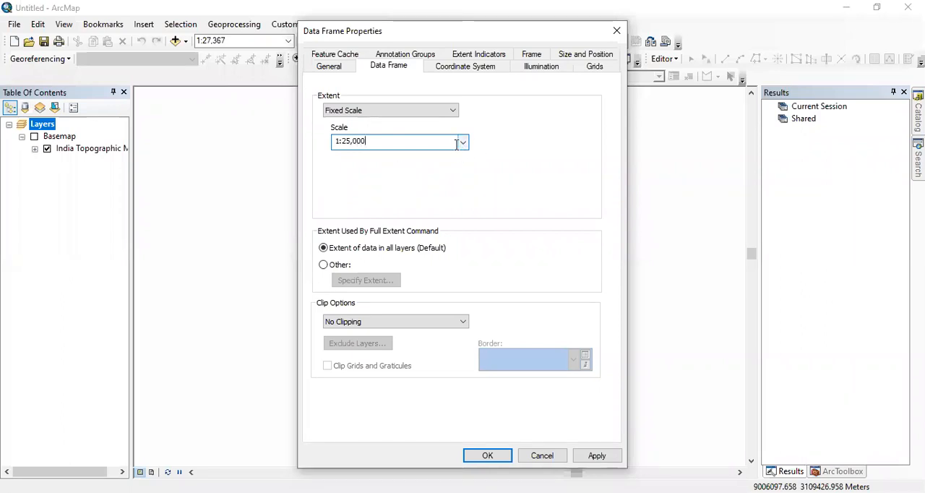
left_click(453, 112)
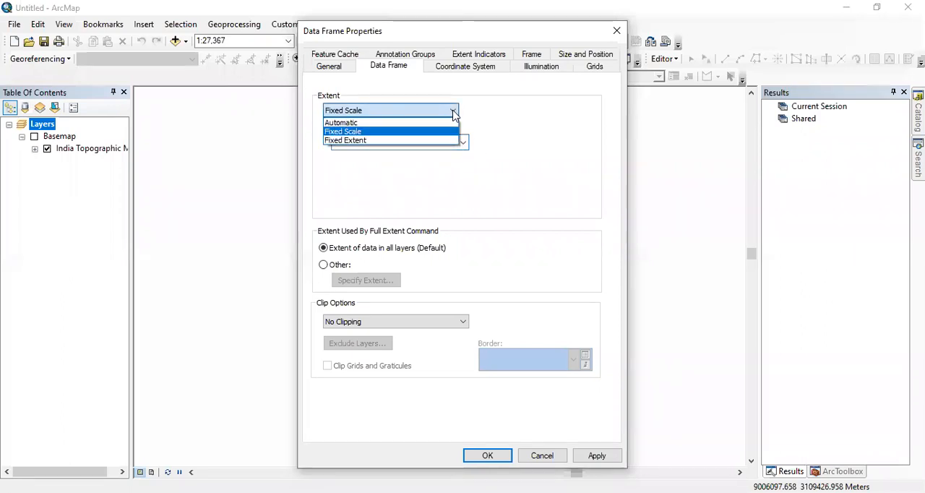
left_click(453, 131)
left_click(448, 110)
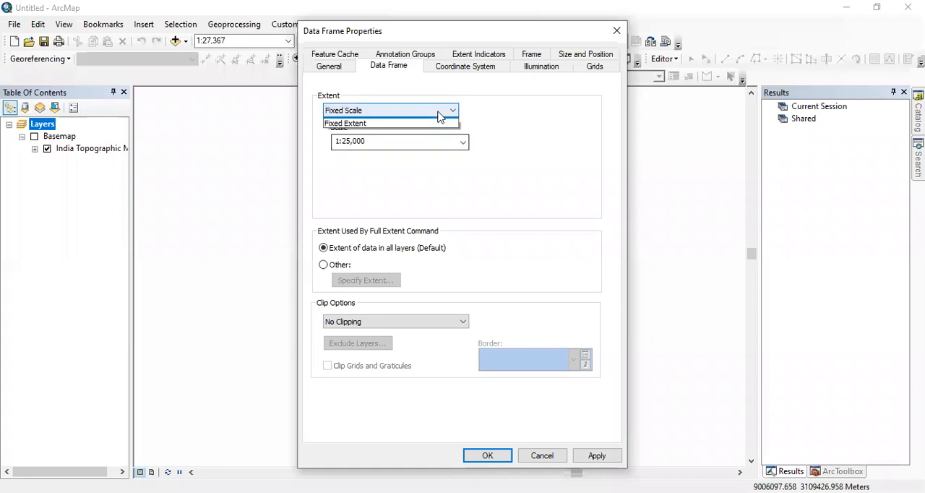
left_click(383, 123)
Set the data frame's display units to Degrees Minutes Seconds and apply the change.
left_click(330, 68)
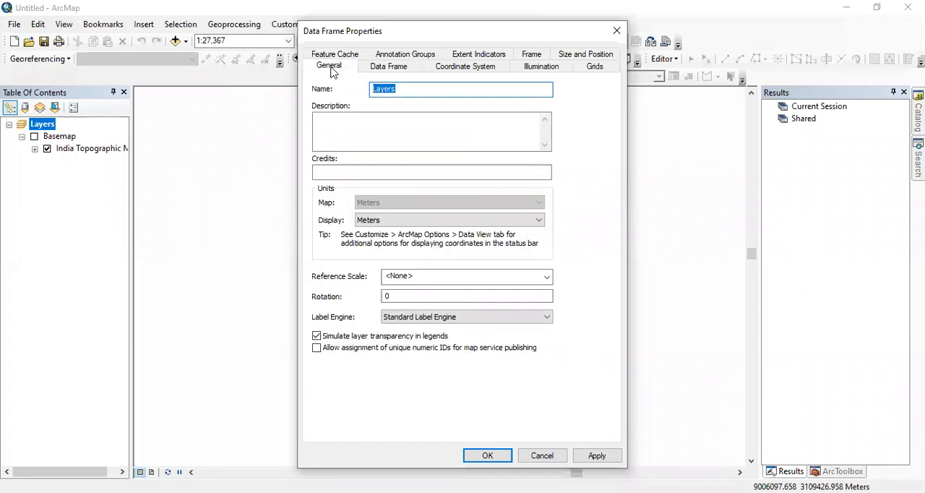
left_click(538, 221)
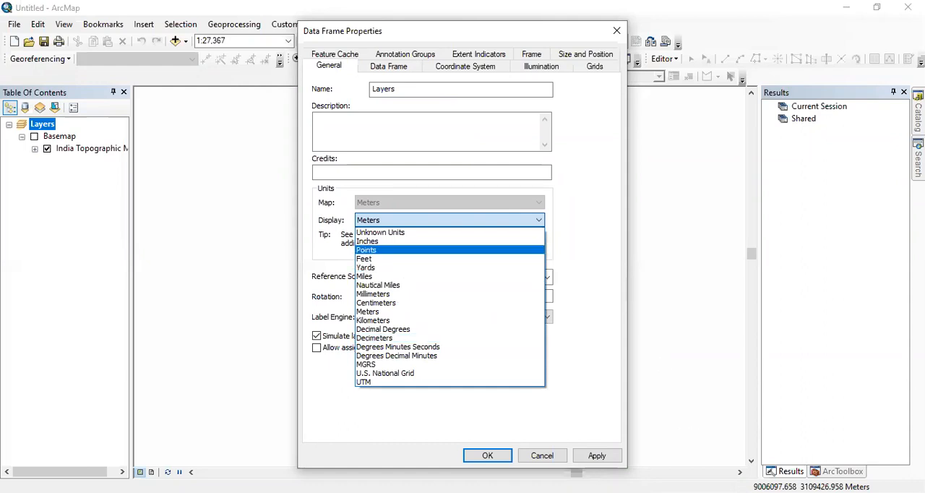
left_click(431, 350)
left_click(597, 457)
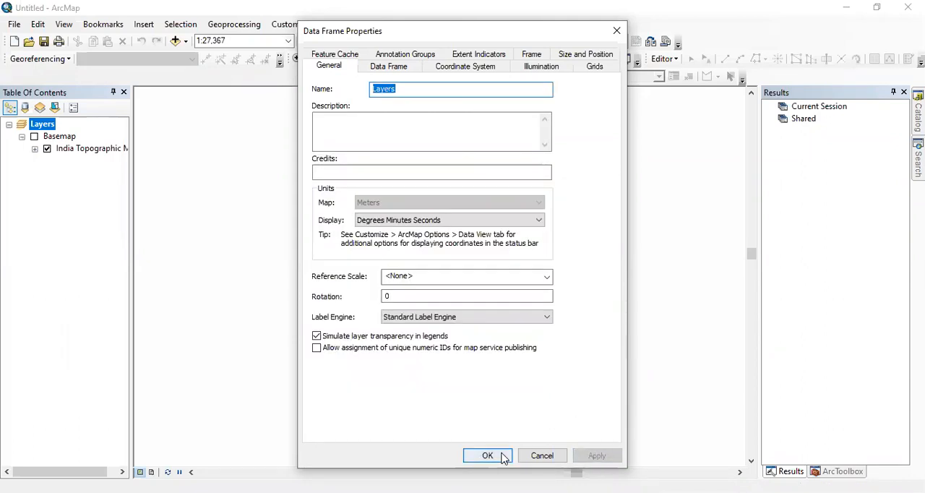
Examine the data frame's extent settings and browse the available coordinate systems, including the World and World (Sphere-based) projections.
left_click(409, 67)
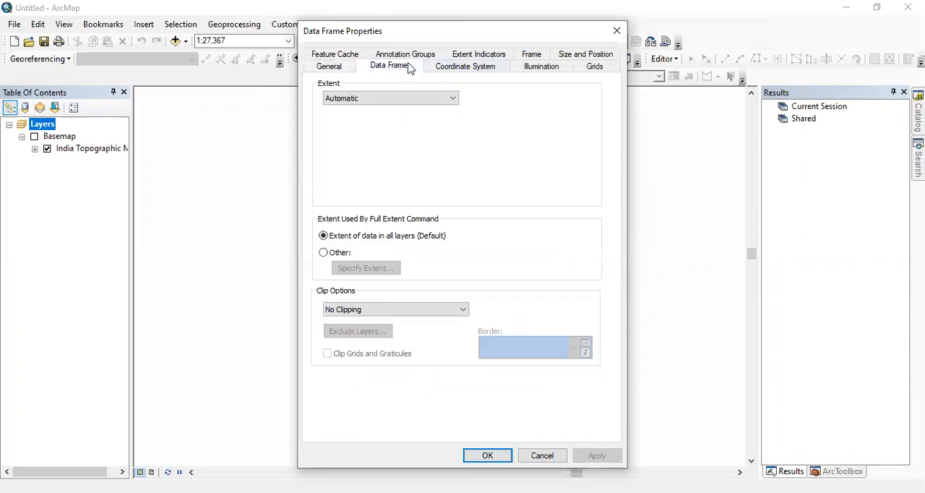
left_click(465, 68)
scroll(454, 201, "down", 2)
scroll(456, 194, "up", 2)
scroll(455, 177, "up", 3)
scroll(455, 180, "down", 6)
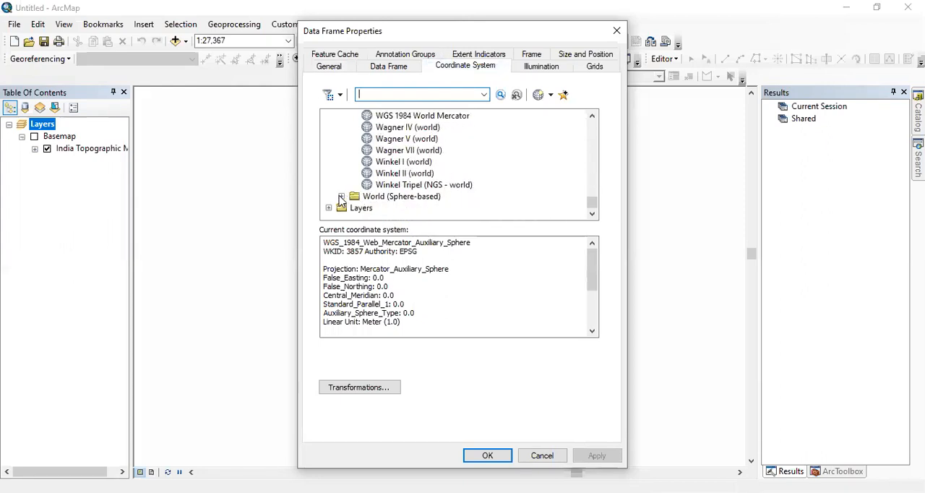
left_click(341, 200)
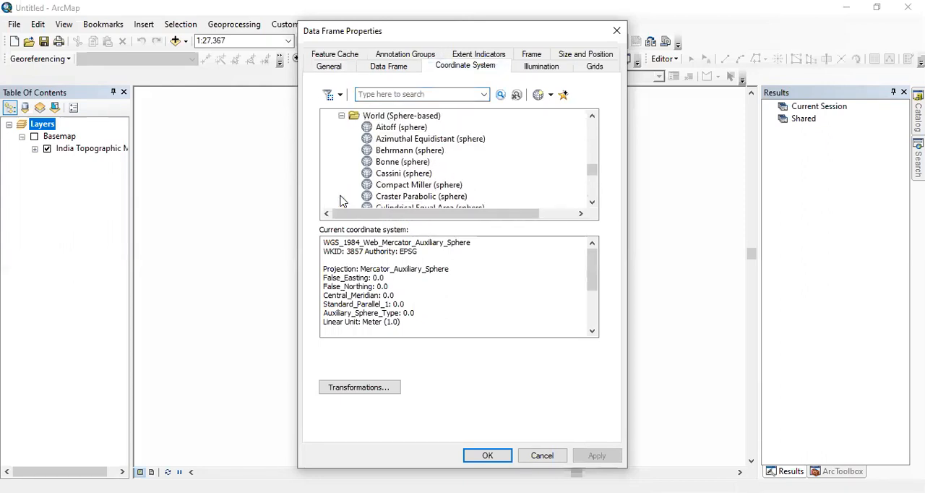
scroll(421, 165, "down", 3)
scroll(422, 164, "down", 12)
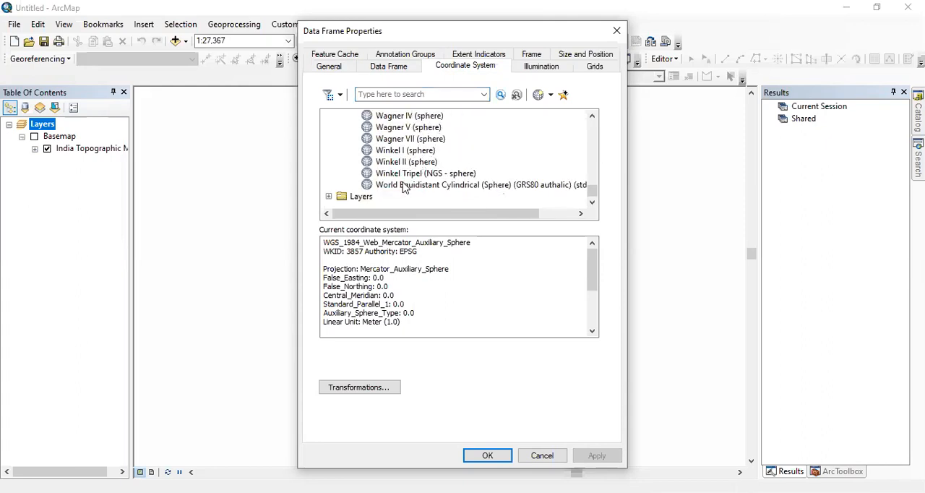
left_click(329, 197)
scroll(478, 152, "up", 15)
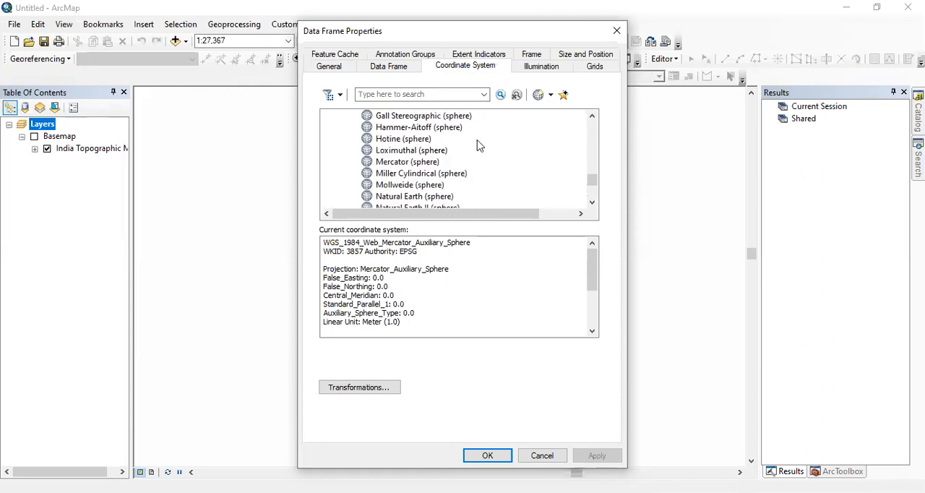
scroll(477, 144, "up", 5)
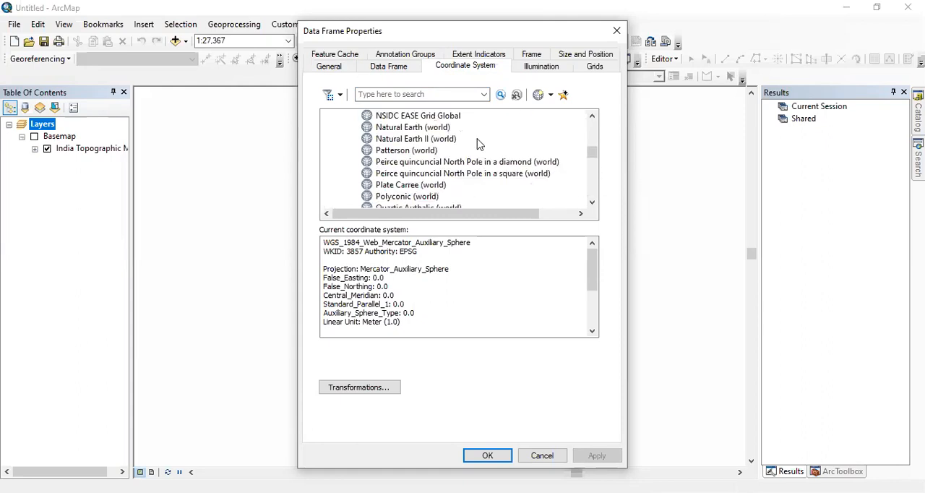
scroll(481, 148, "up", 12)
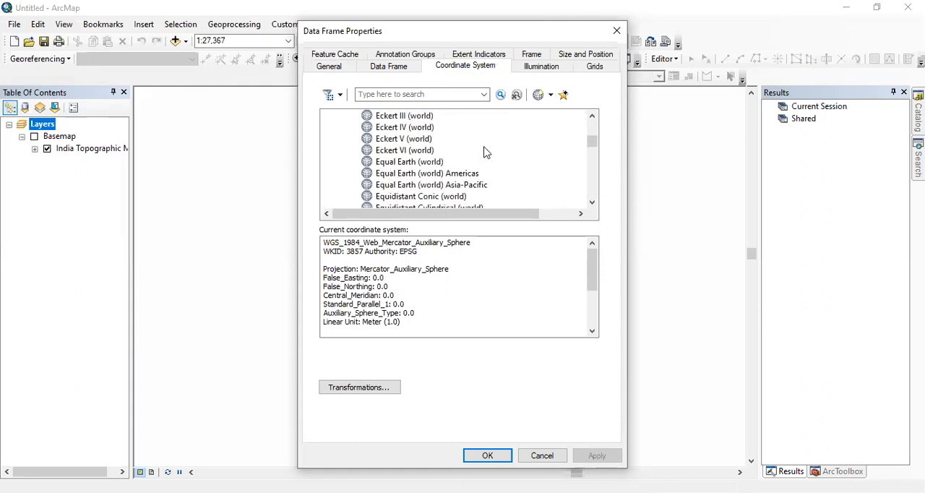
scroll(485, 152, "up", 4)
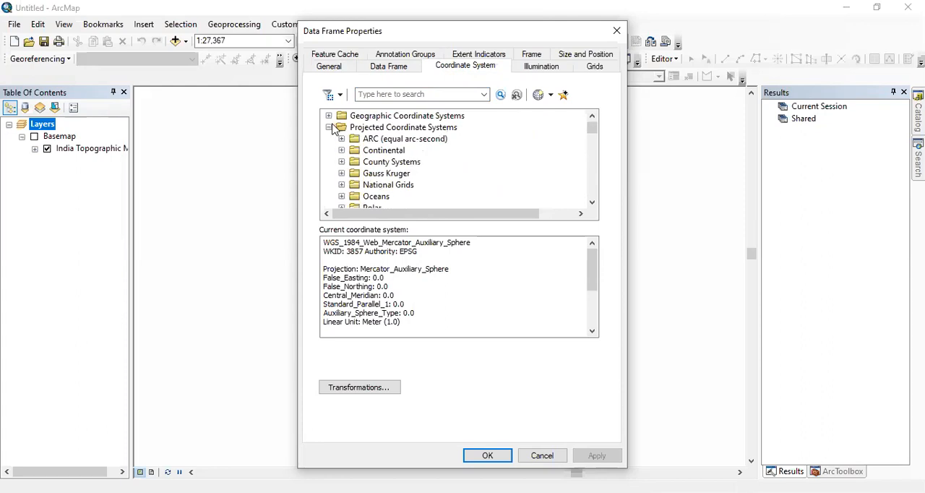
Assign the projected coordinate system WGS 1984 UTM Zone 44N from the Northern Hemisphere group to the data frame.
scroll(420, 162, "down", 4)
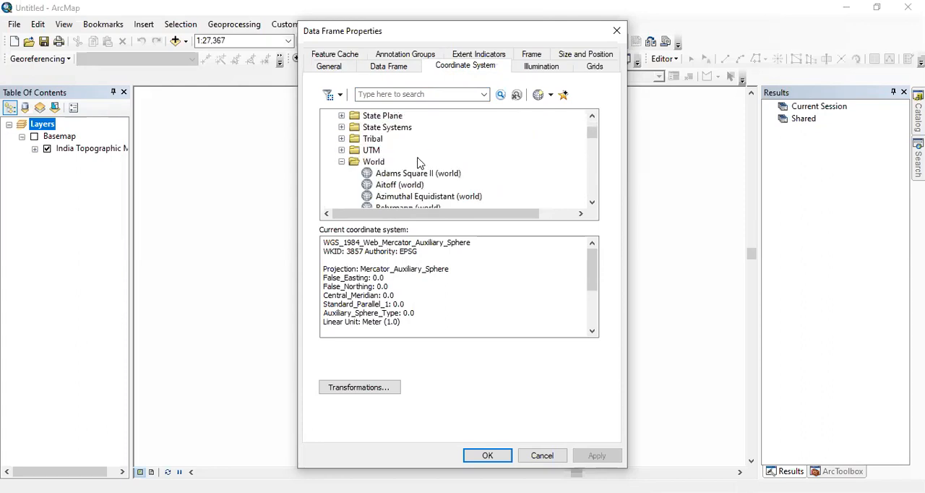
left_click(342, 150)
scroll(409, 179, "down", 3)
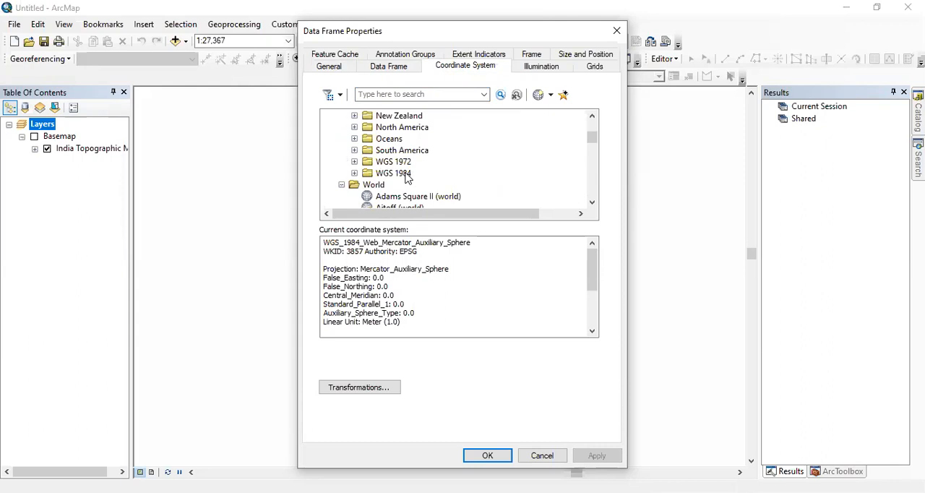
left_click(354, 174)
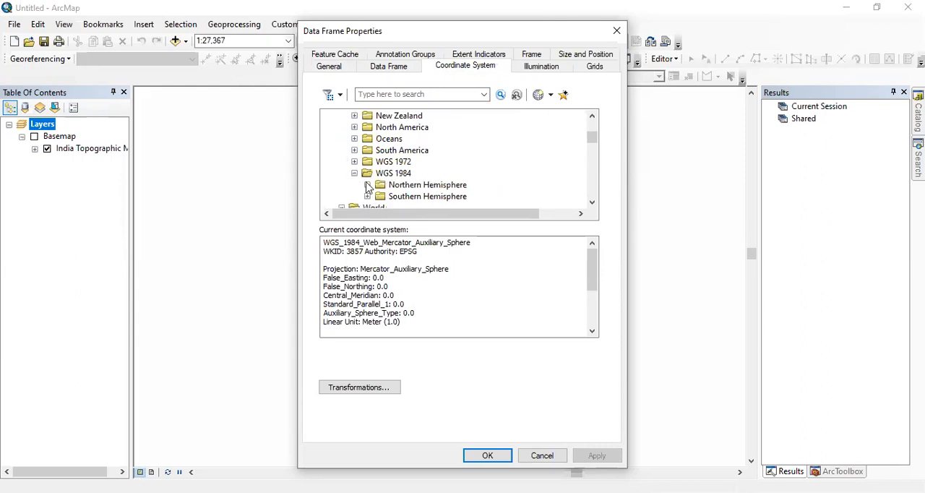
scroll(367, 191, "down", 2)
scroll(443, 186, "down", 15)
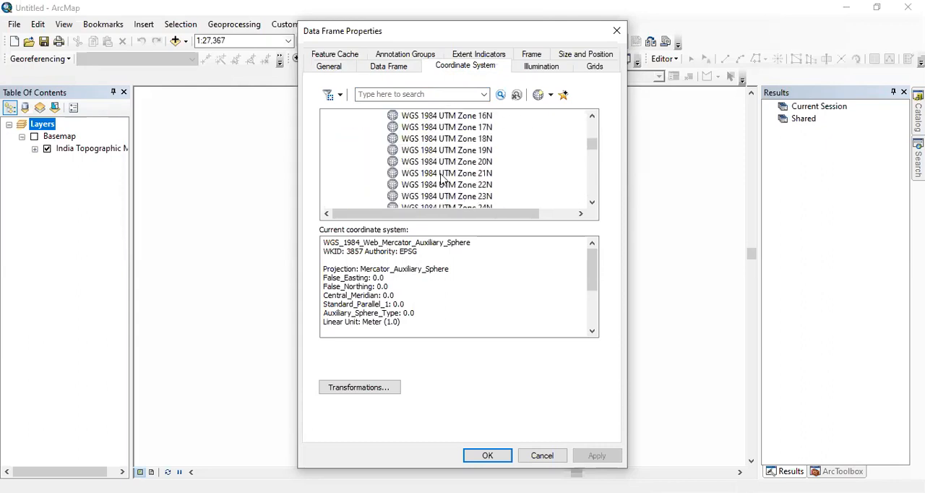
scroll(444, 176, "down", 3)
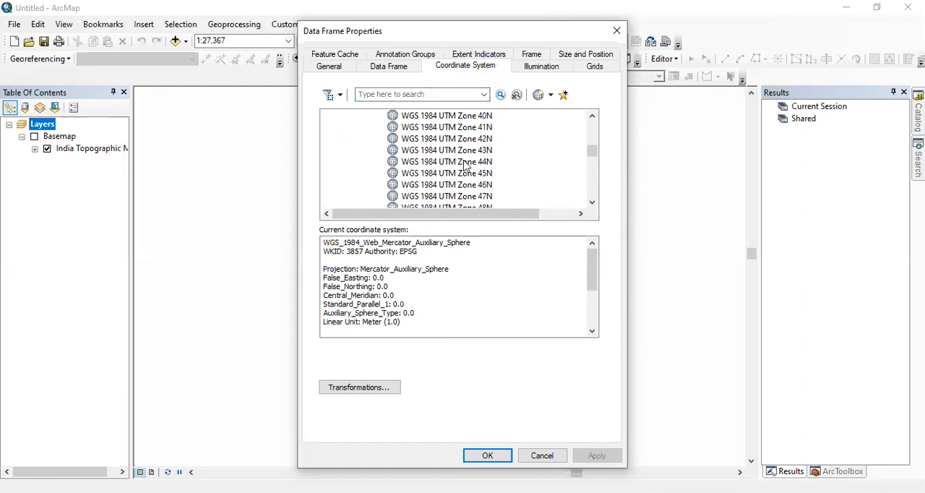
left_click(456, 161)
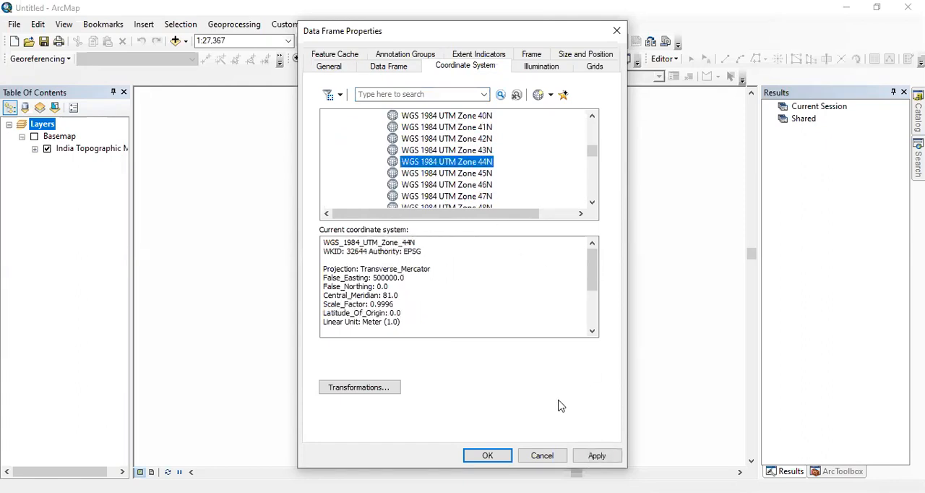
left_click(499, 454)
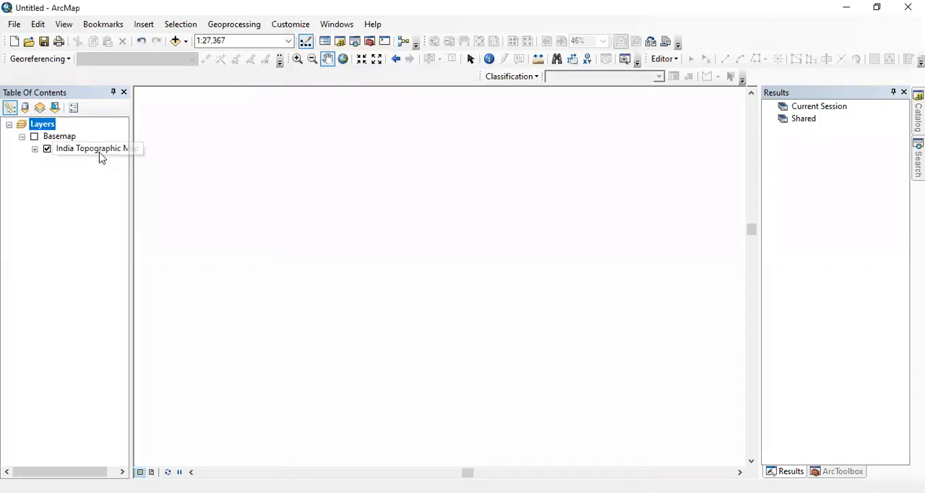
Remove the Basemap group layer with the India Topographic Map from the map.
left_click(62, 139)
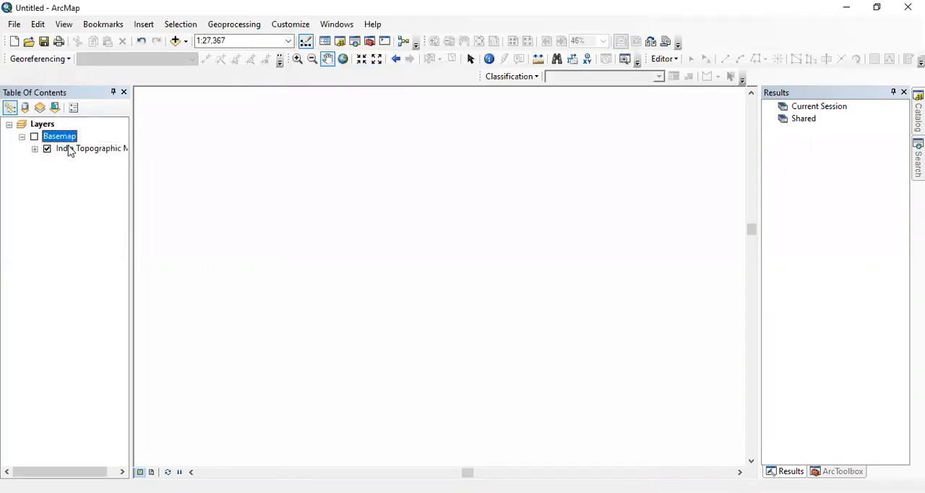
right_click(62, 136)
left_click(94, 208)
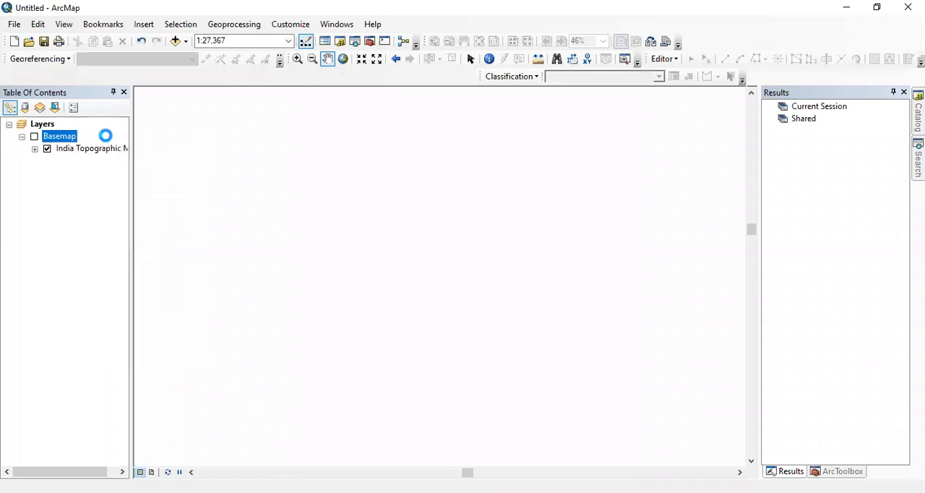
Add the image bahraich toposheet.jpg from the Desktop folder to the map and acknowledge its missing spatial reference.
left_click(175, 42)
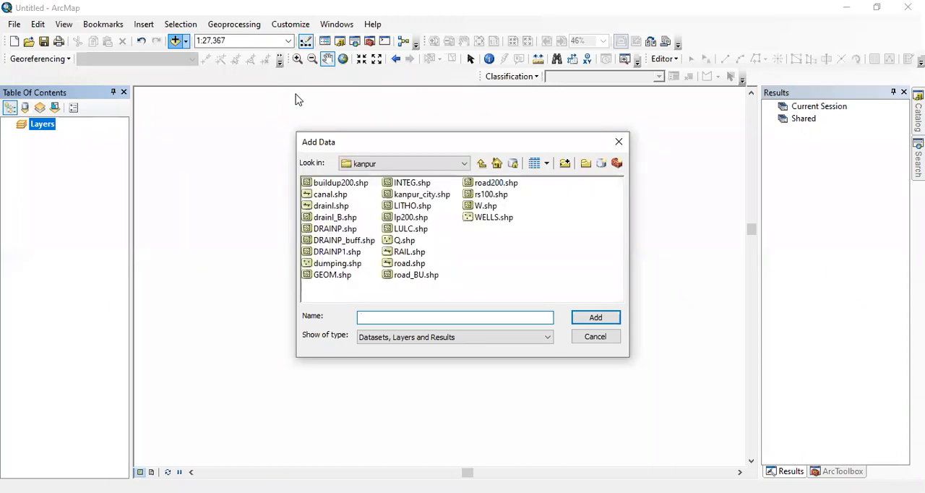
left_click(435, 166)
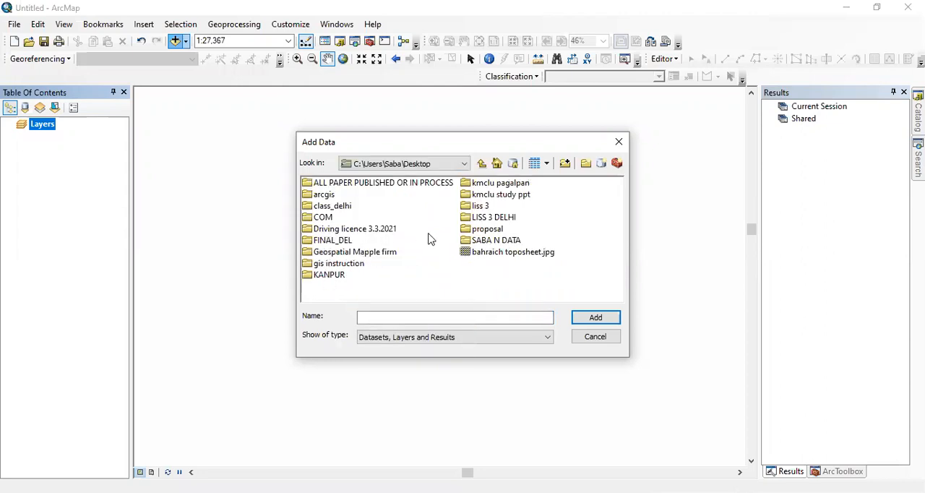
left_click(499, 252)
left_click(592, 320)
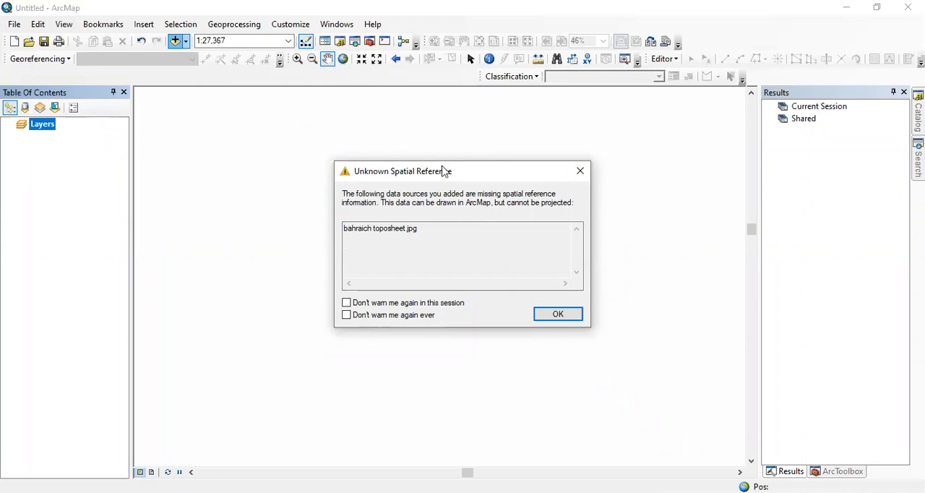
left_click(421, 229)
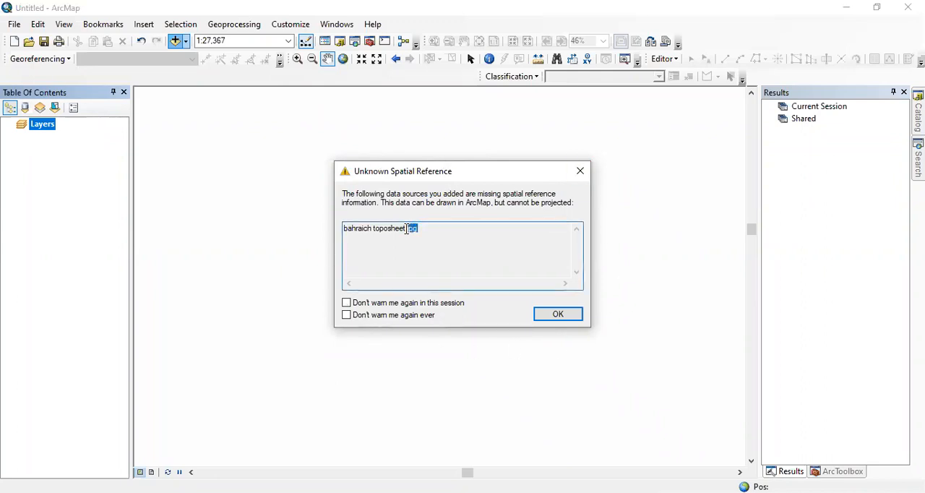
left_click(482, 238)
left_click(557, 316)
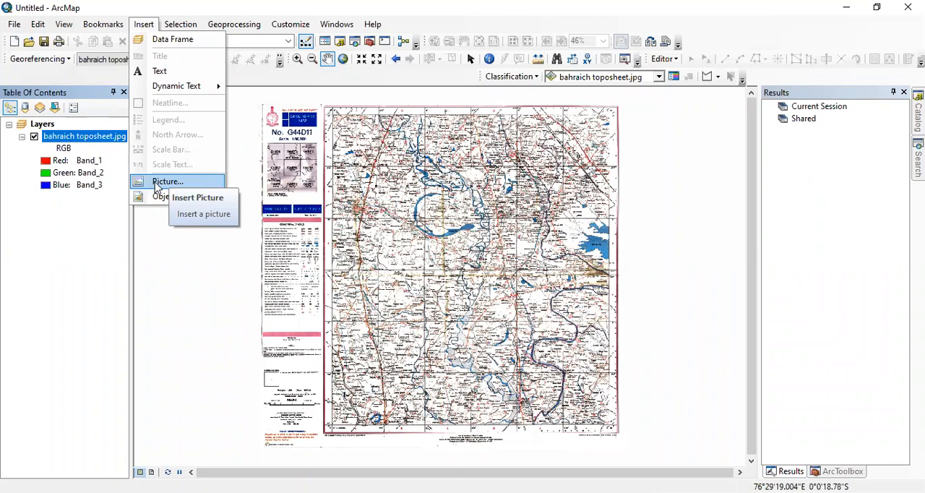
Review the available feature selection commands and reposition the toposheet in the view.
left_click(181, 27)
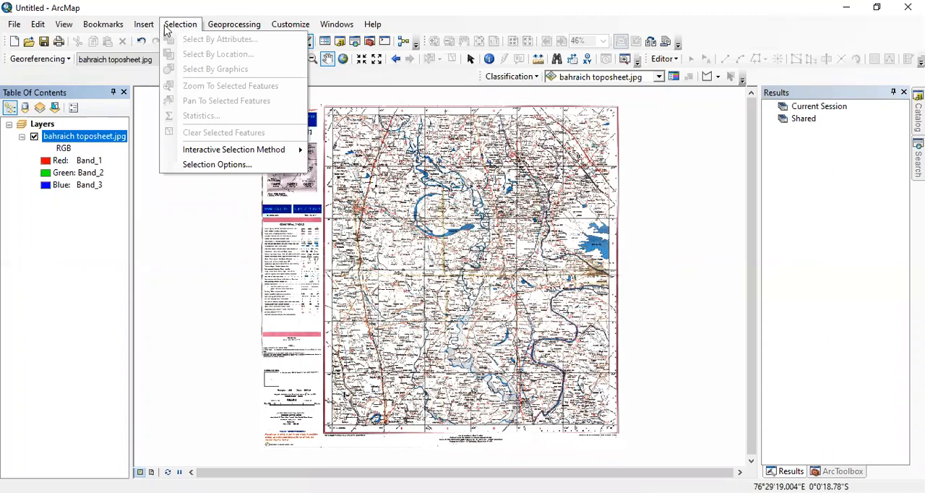
left_click(211, 202)
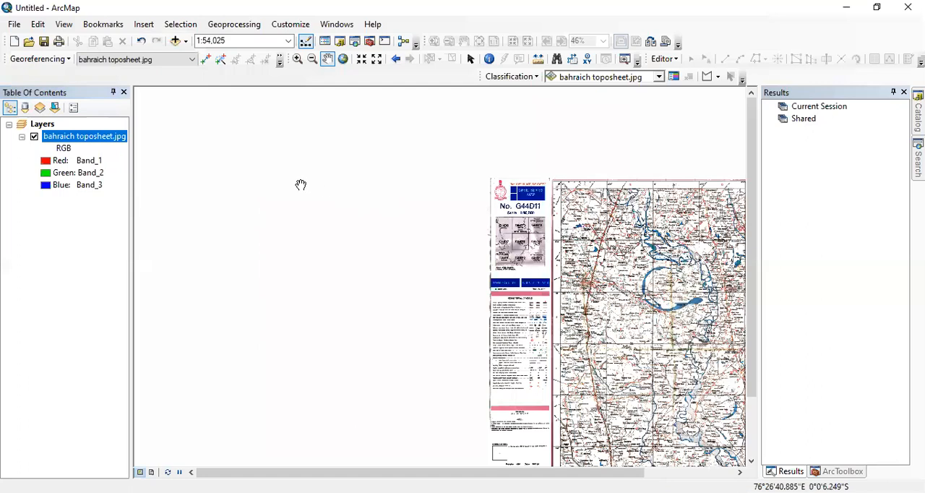
left_click_drag(402, 174, 385, 170)
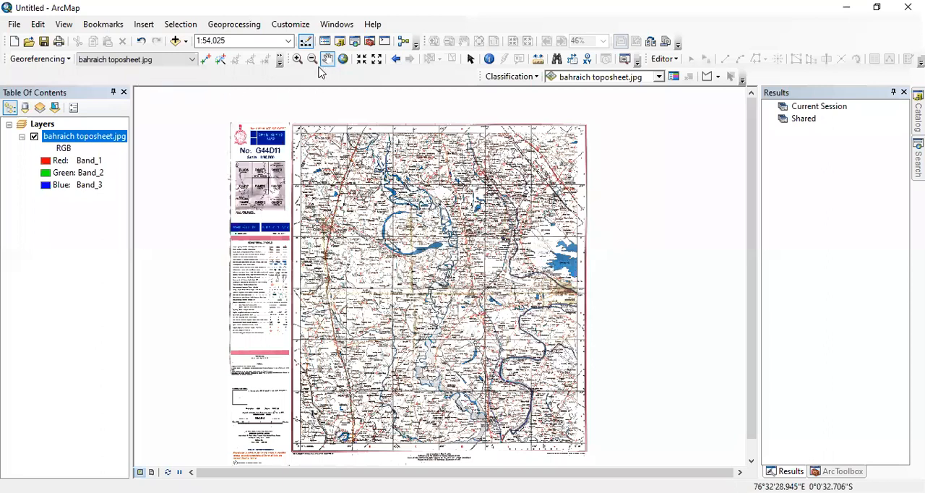
Zoom in on the toposheet's heading to examine the sheet number, scale and index of adjoining sheets.
left_click(298, 60)
left_click(296, 217)
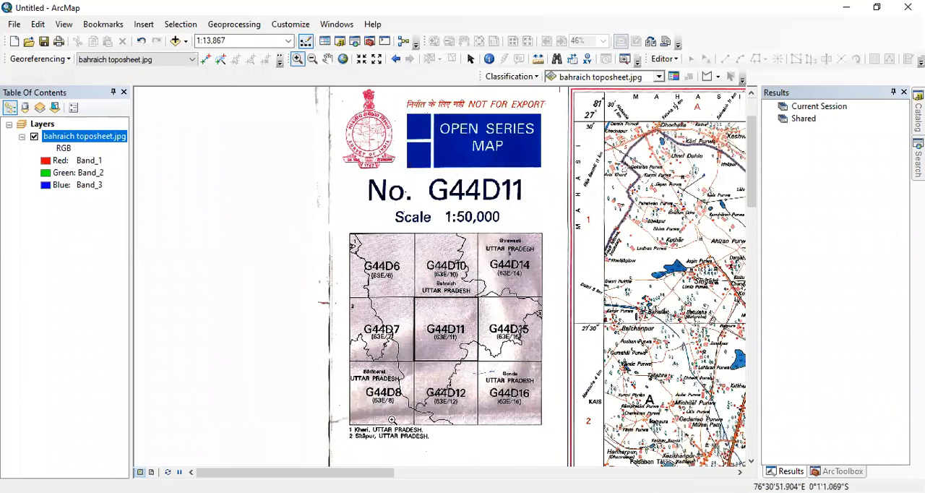
left_click_drag(400, 295, 560, 452)
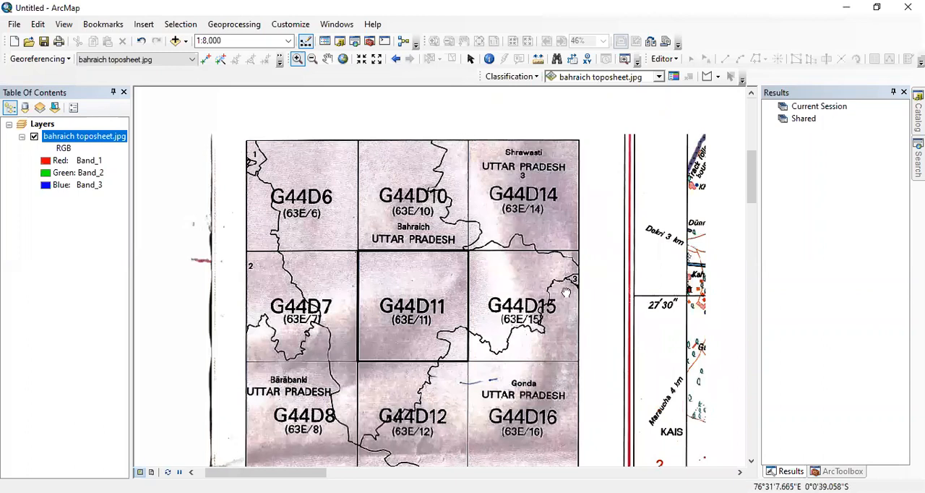
left_click_drag(569, 357, 508, 345)
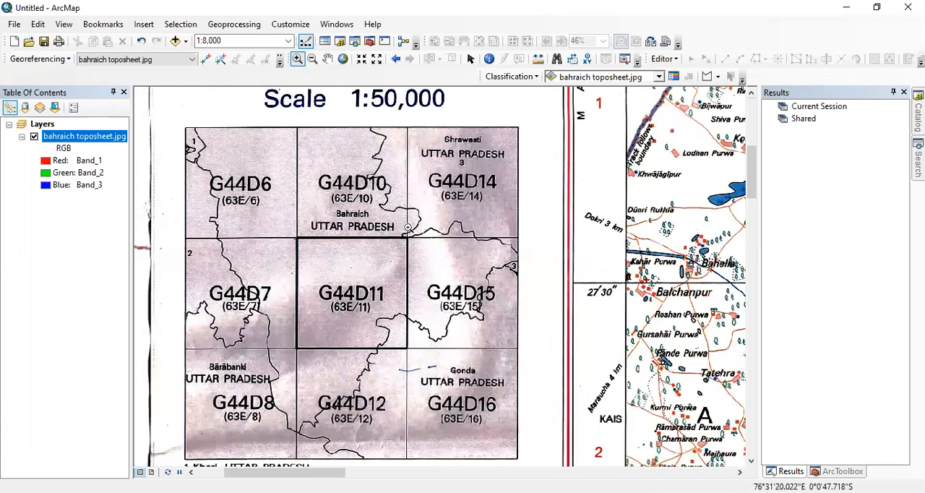
Examine the toposheet's conventional symbols, compilation index, projection and datum notes, scale bar and the adjacent map area.
left_click_drag(433, 230, 431, 322)
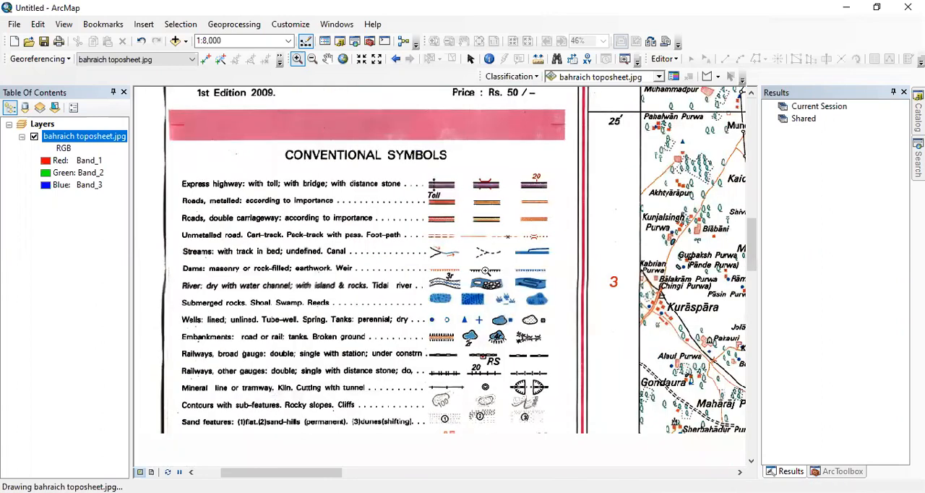
left_click_drag(412, 370, 402, 171)
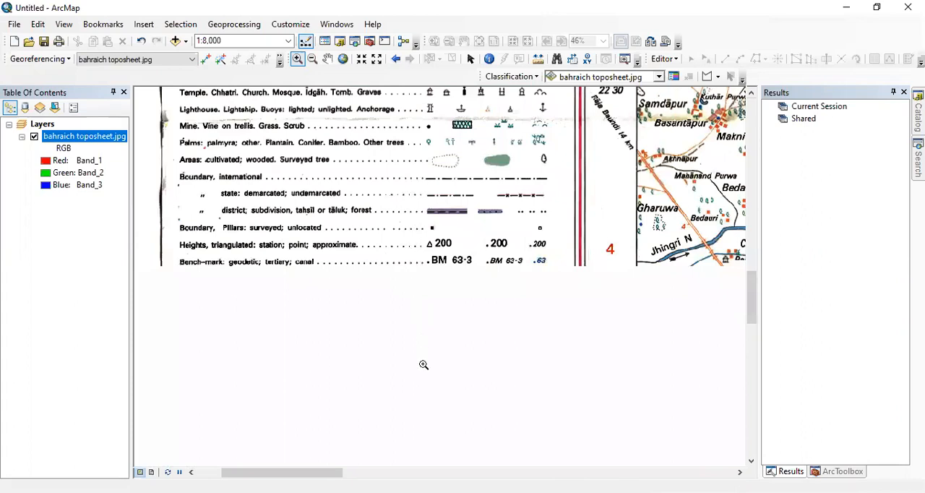
left_click_drag(432, 357, 423, 204)
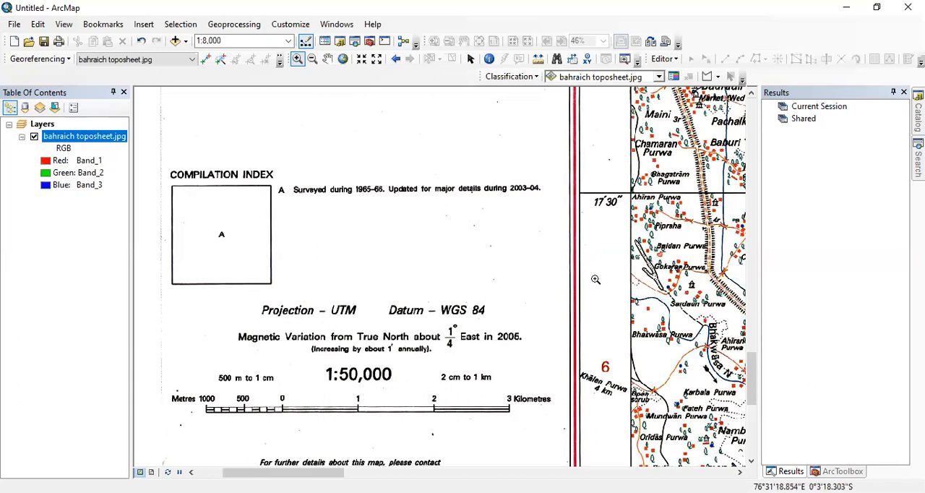
left_click_drag(595, 279, 578, 301)
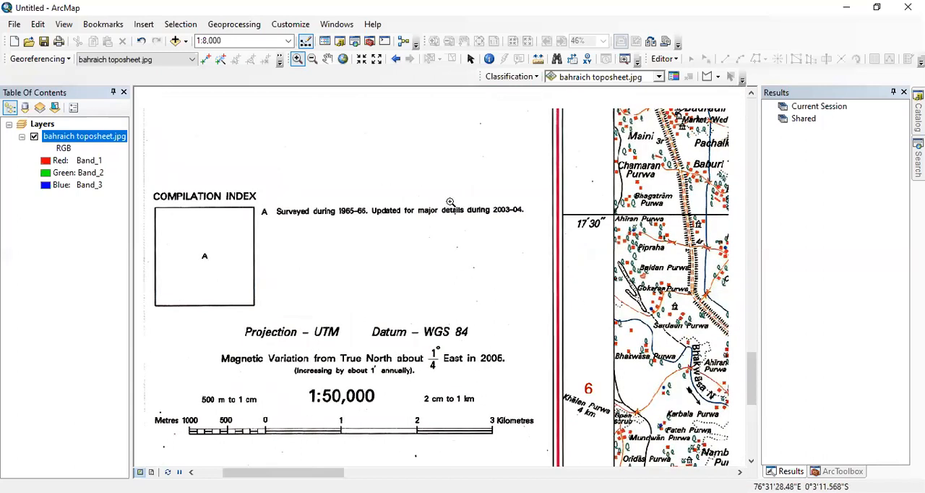
left_click_drag(451, 218, 443, 441)
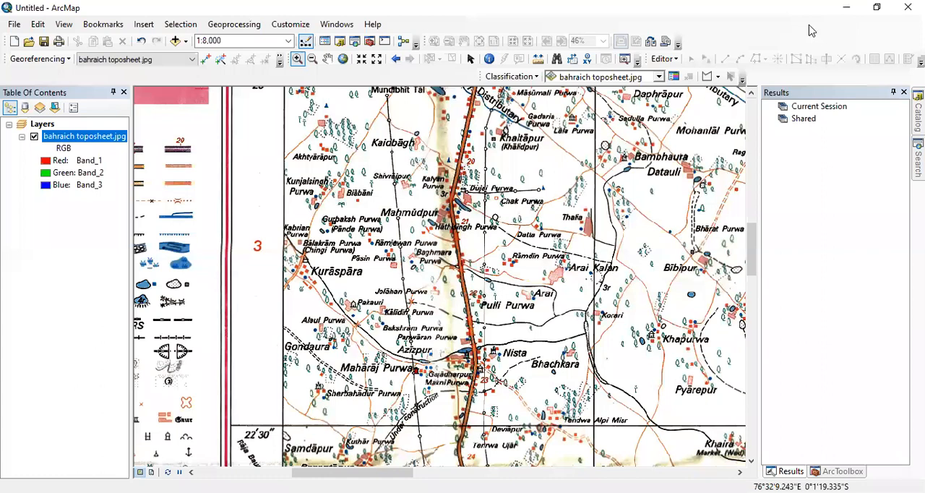
Display the Georeferencing toolbar and hide the Image Classification and Layout toolbars.
right_click(734, 38)
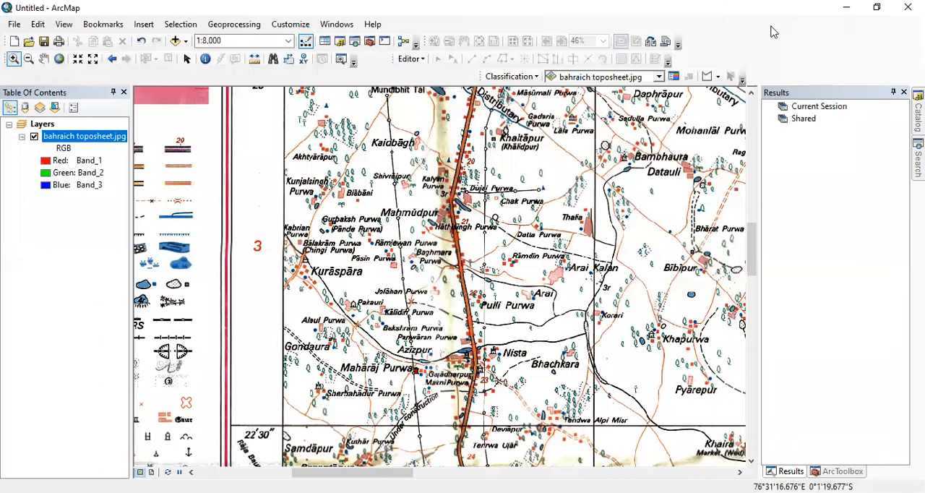
right_click(773, 32)
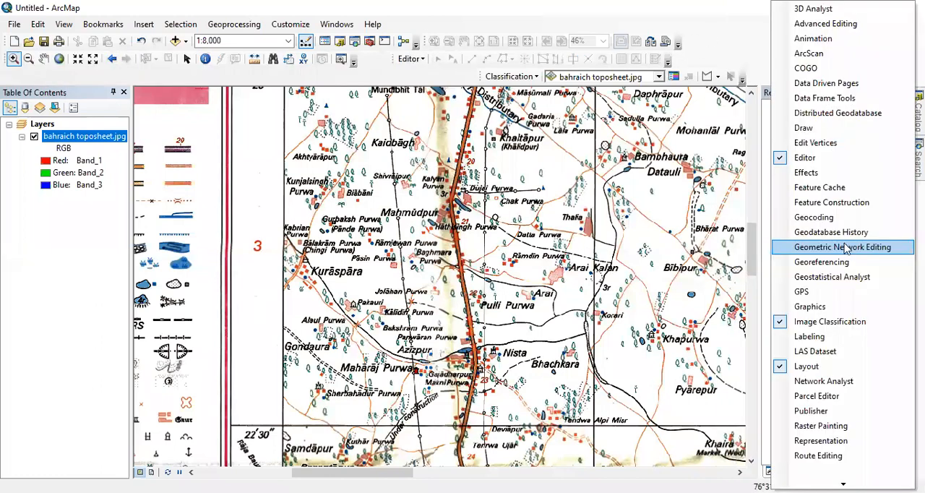
left_click(831, 263)
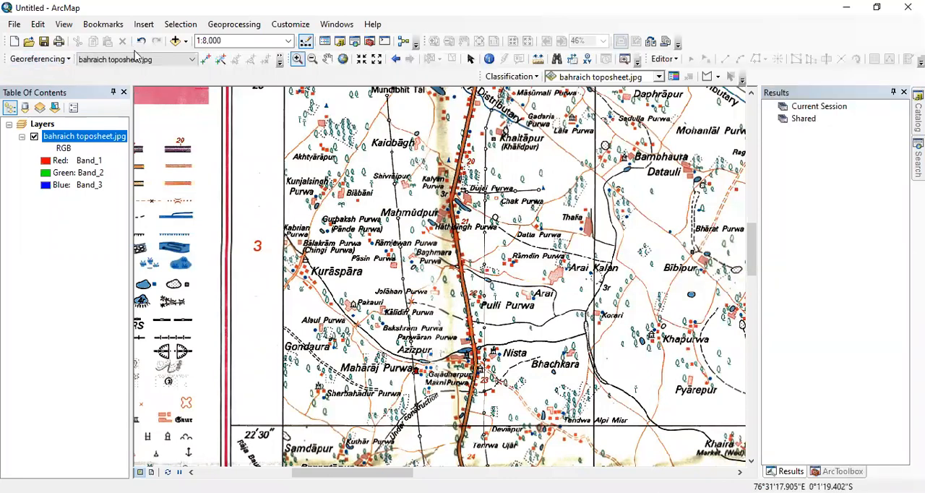
left_click(209, 58)
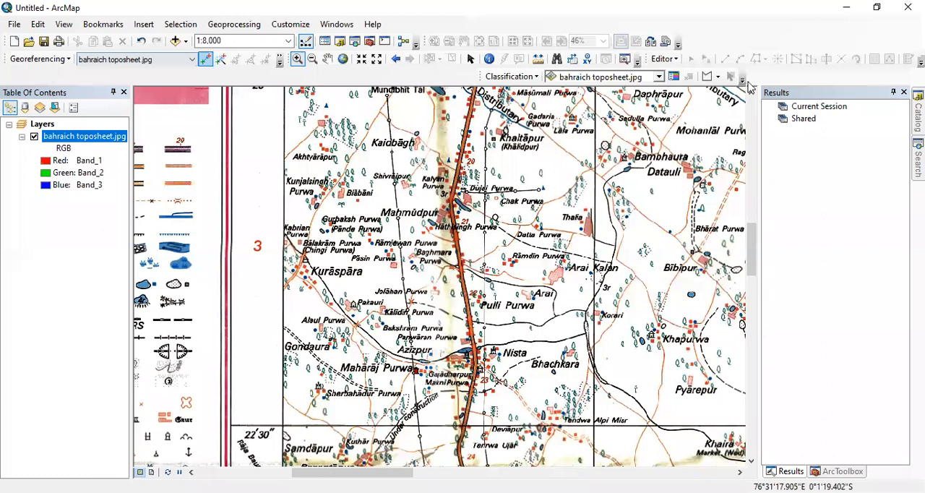
right_click(745, 41)
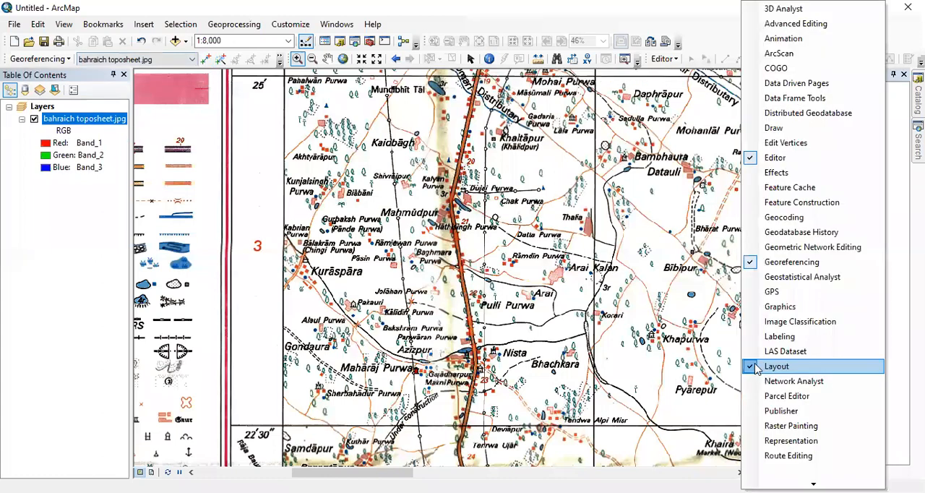
left_click(754, 366)
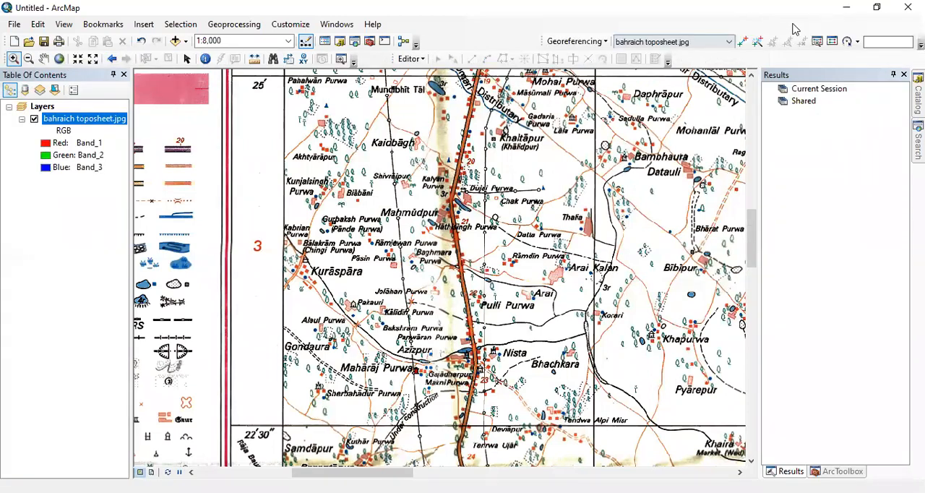
Check which raster is the georeferencing target and review the available georeferencing commands.
left_click(730, 42)
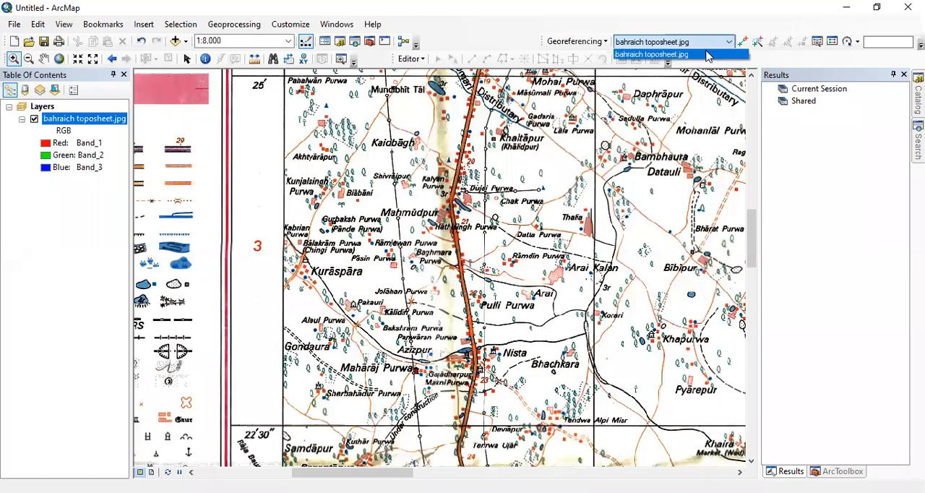
left_click(731, 43)
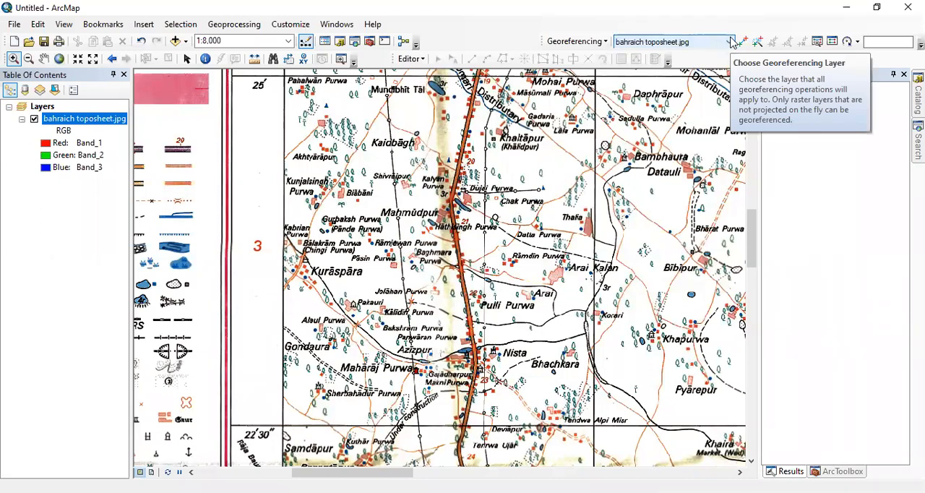
left_click(604, 43)
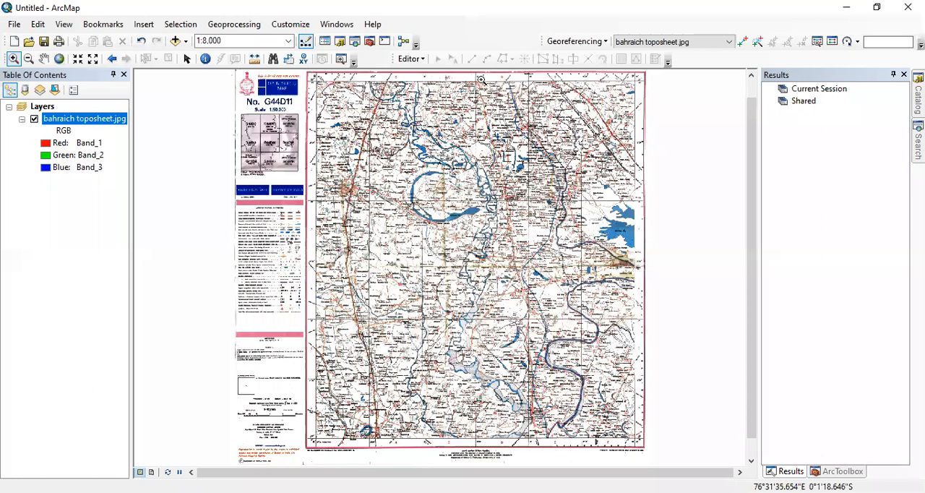
Place the first control point on the toposheet's upper-left graticule intersection, labelled 81°30' and 27°30'.
left_click(322, 91)
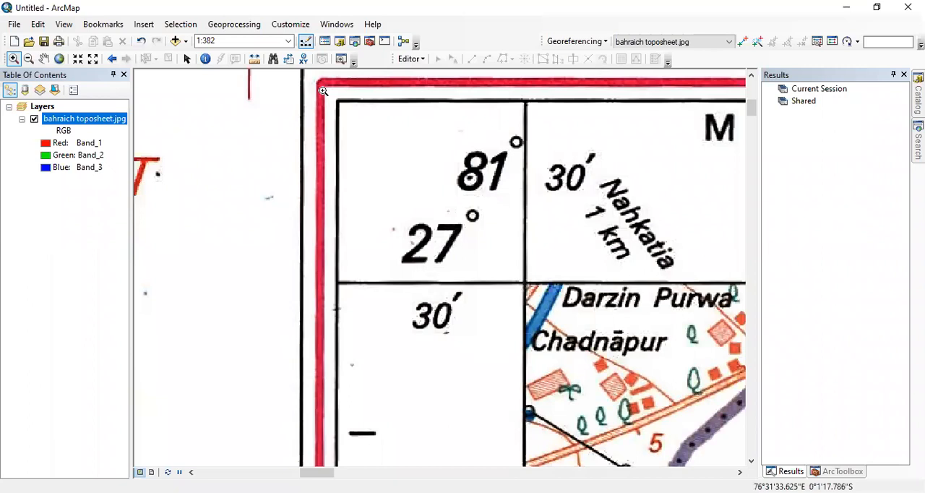
left_click_drag(323, 91, 578, 331)
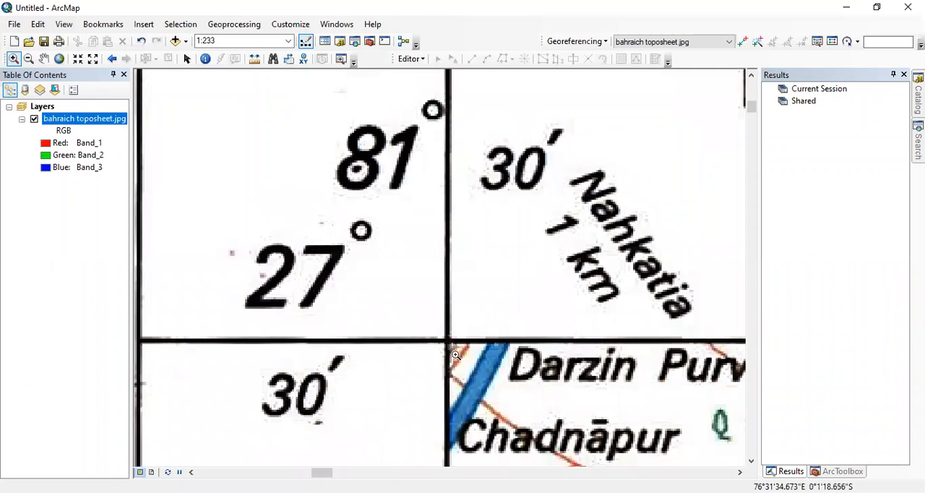
left_click(744, 43)
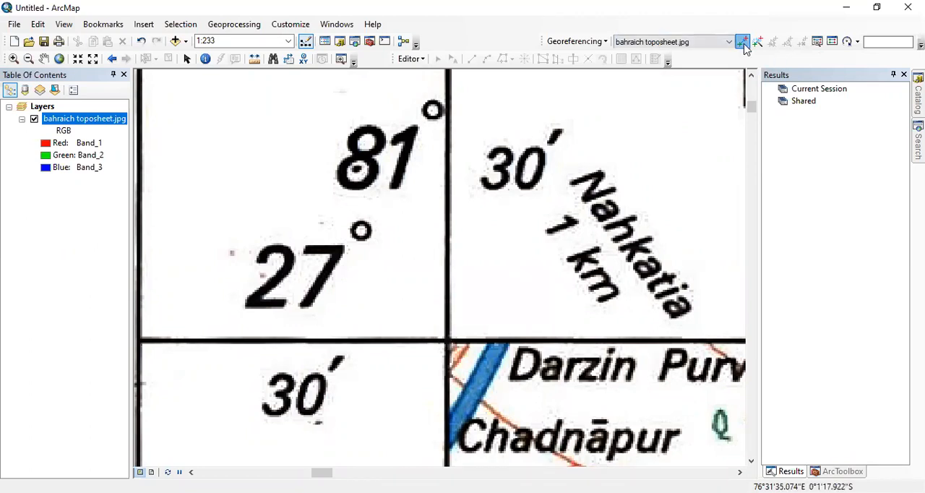
left_click(446, 339)
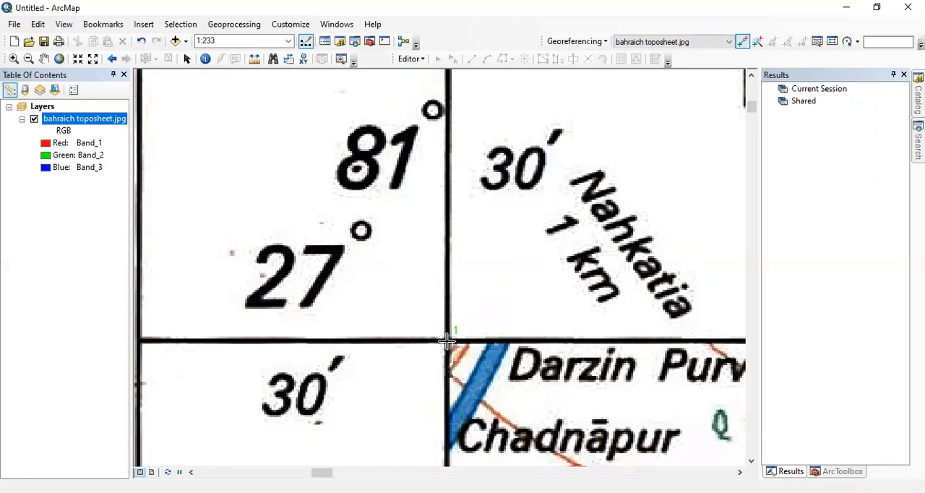
Enter the first control point's longitude in DMS as 27 degrees, 30 minutes, 0 seconds.
right_click(447, 339)
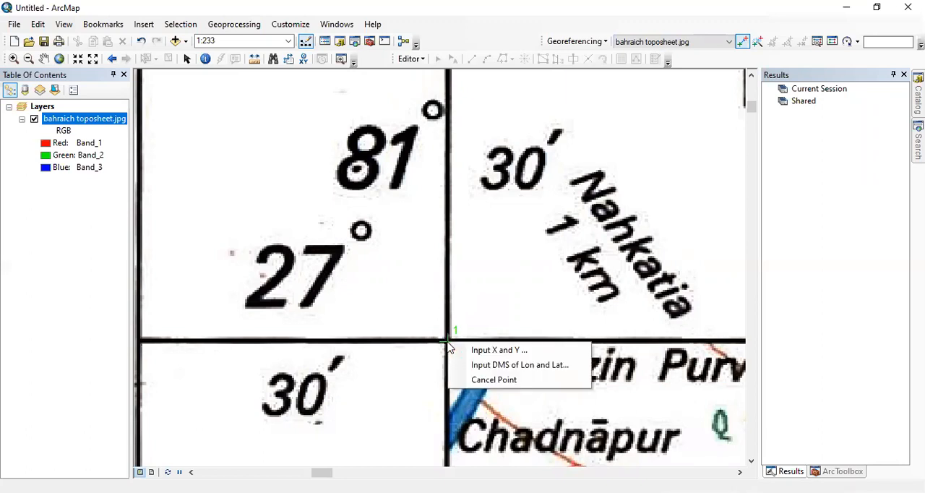
left_click(493, 367)
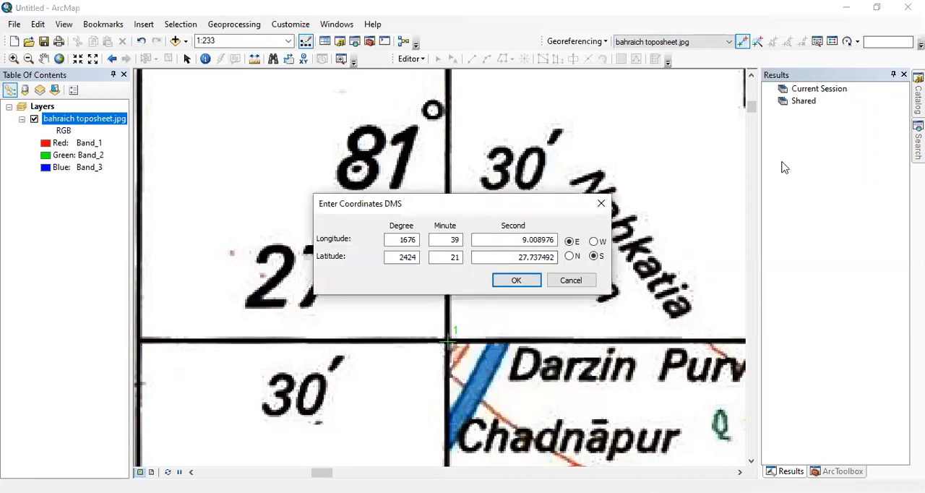
left_click_drag(461, 204, 782, 161)
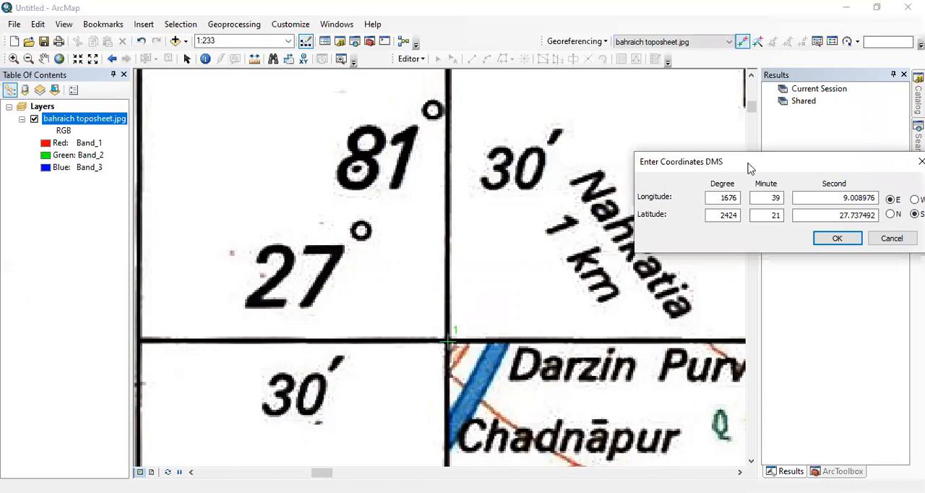
left_click_drag(733, 159, 680, 149)
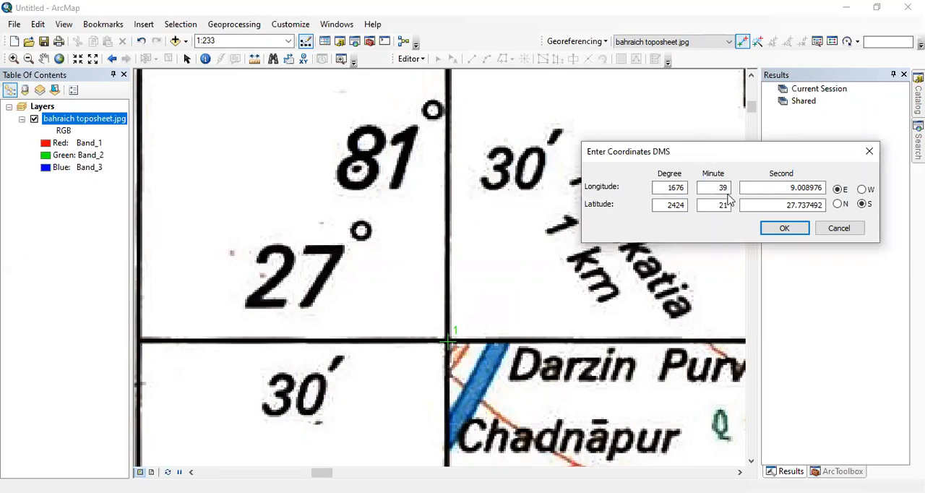
left_click_drag(722, 152, 705, 316)
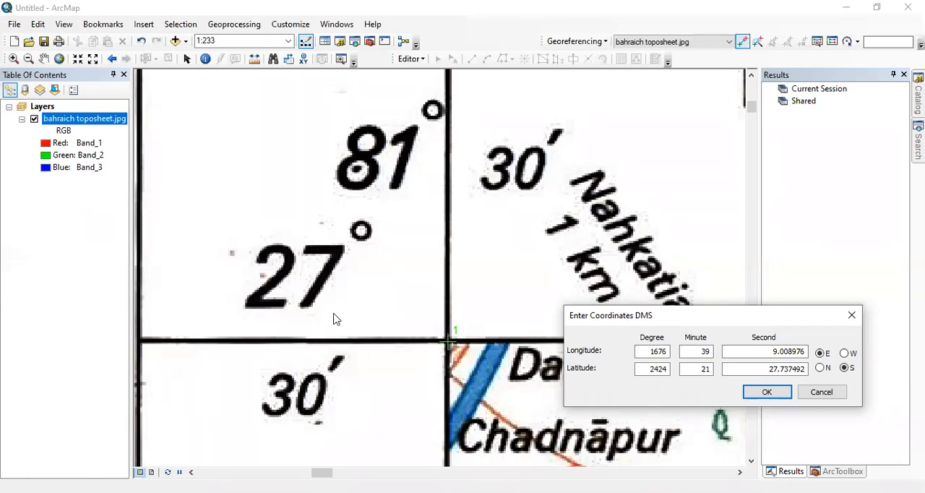
left_click_drag(666, 352, 628, 350)
type("27")
left_click_drag(697, 357, 715, 350)
type("30")
key("Tab")
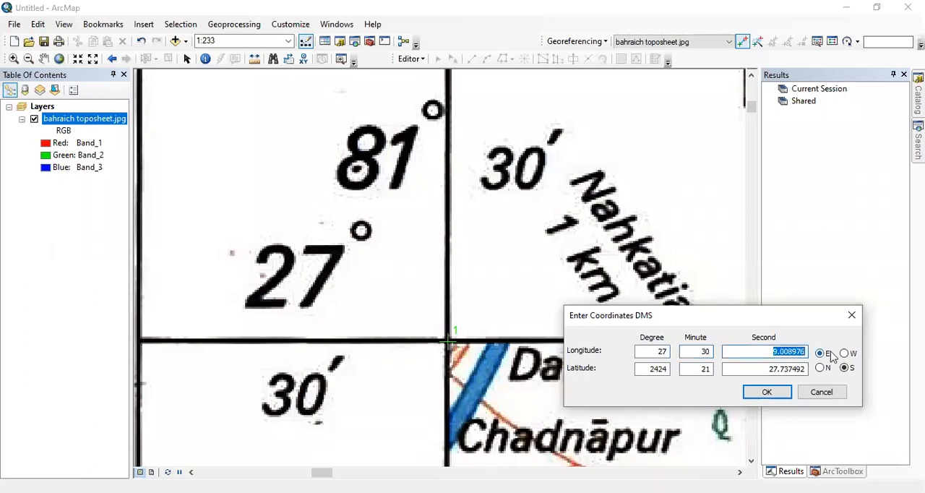
type("0")
Set the first control point's latitude degrees to 27 and correct its longitude degrees to 81.
left_click_drag(647, 369, 672, 368)
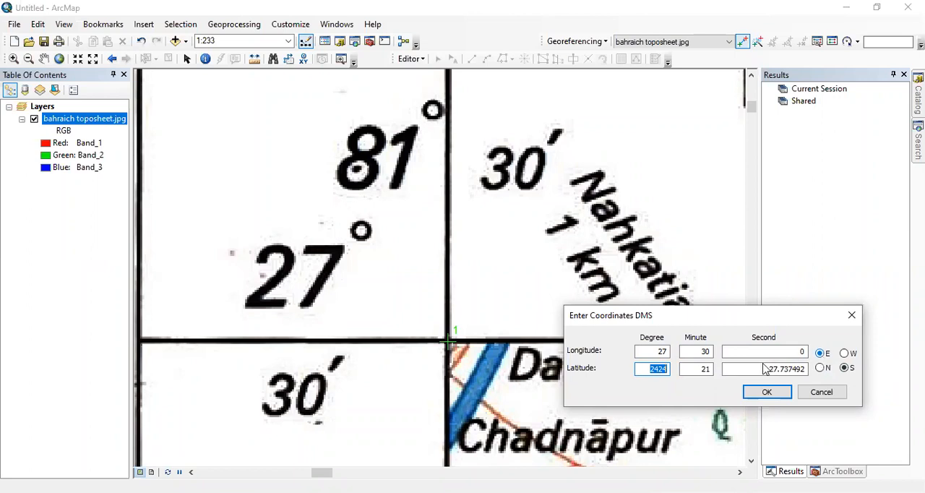
double_click(661, 352)
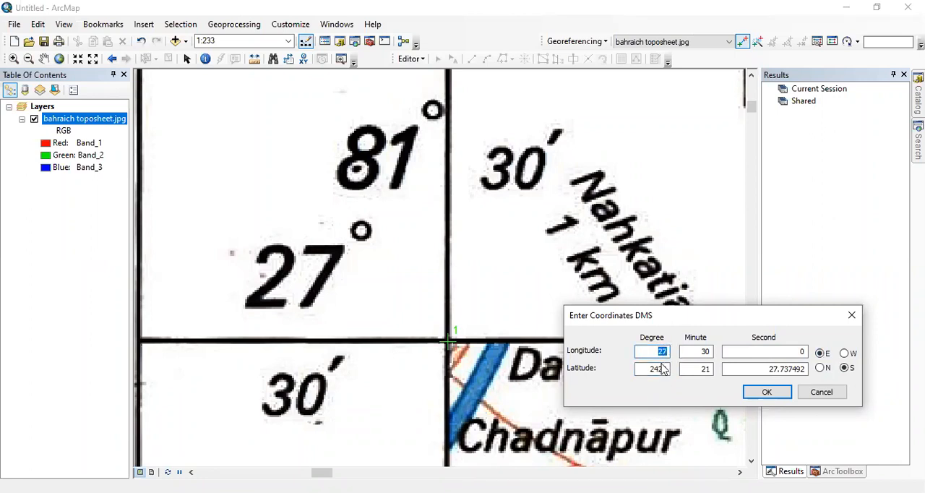
double_click(654, 369)
type("27")
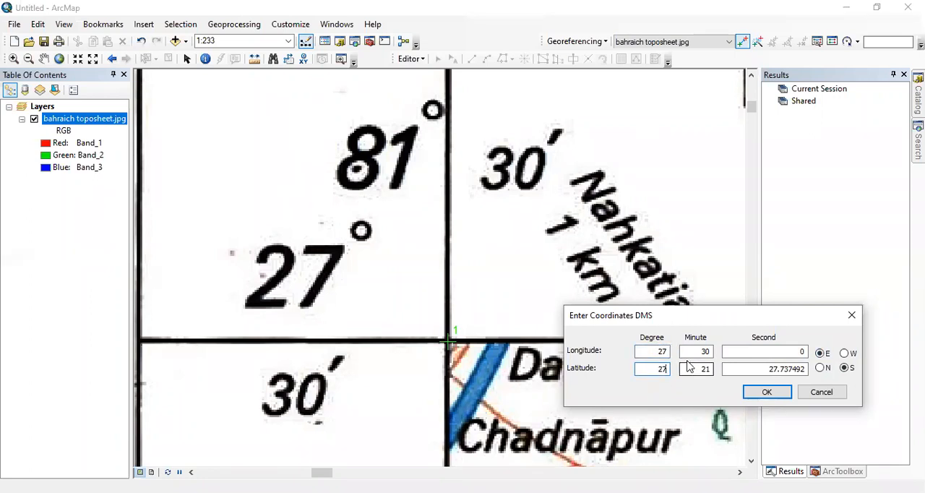
key("shift+Tab")
type("81")
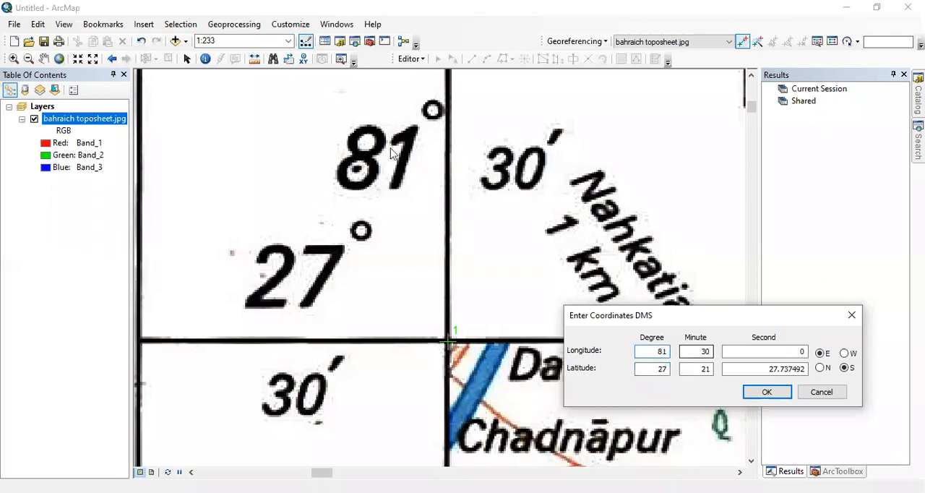
Set the first control point's latitude to 30 minutes, 0 seconds North and apply the coordinates.
double_click(712, 372)
type("30")
left_click(746, 368)
key("shift+End")
type("0")
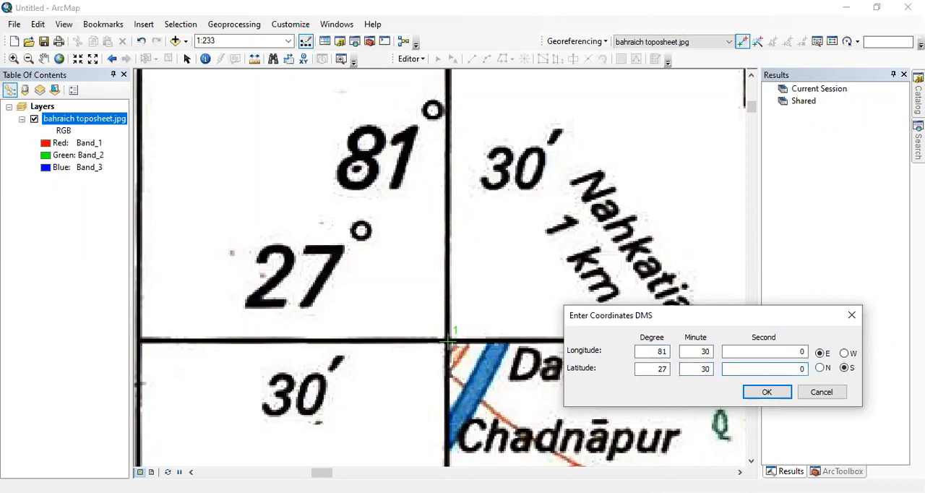
left_click(820, 367)
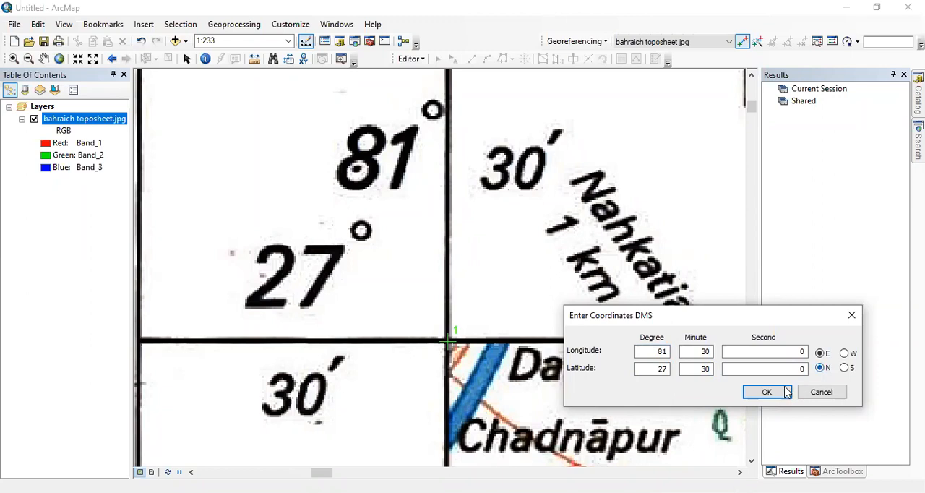
left_click(784, 393)
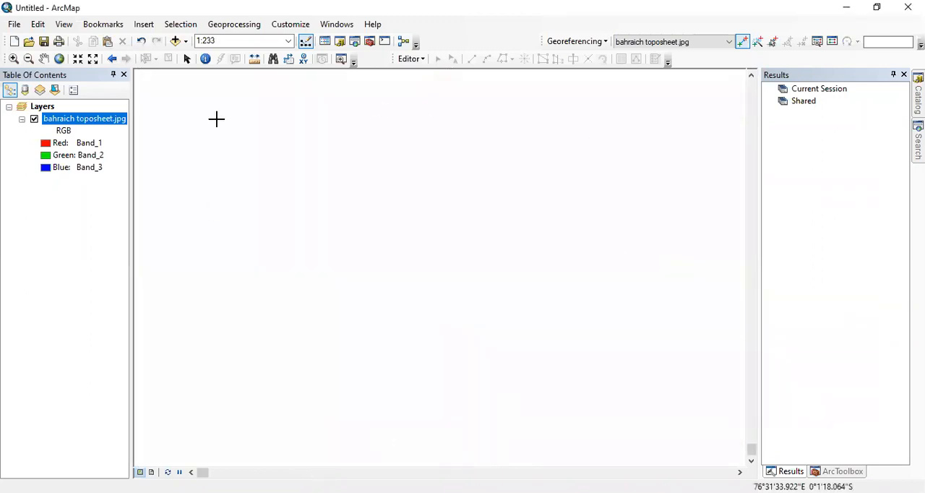
Place the second control point on the toposheet's upper-right graticule intersection, labelled 81°45' and 27°30'.
right_click(92, 125)
left_click(150, 191)
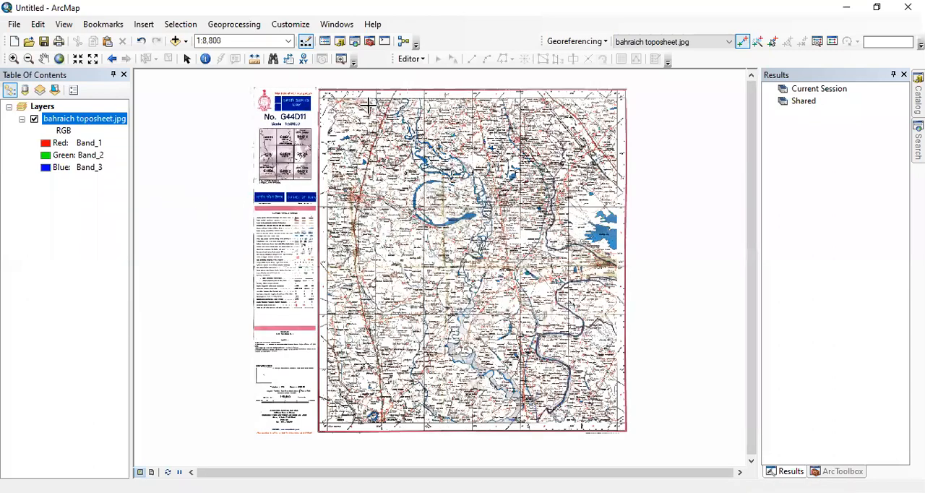
left_click(13, 60)
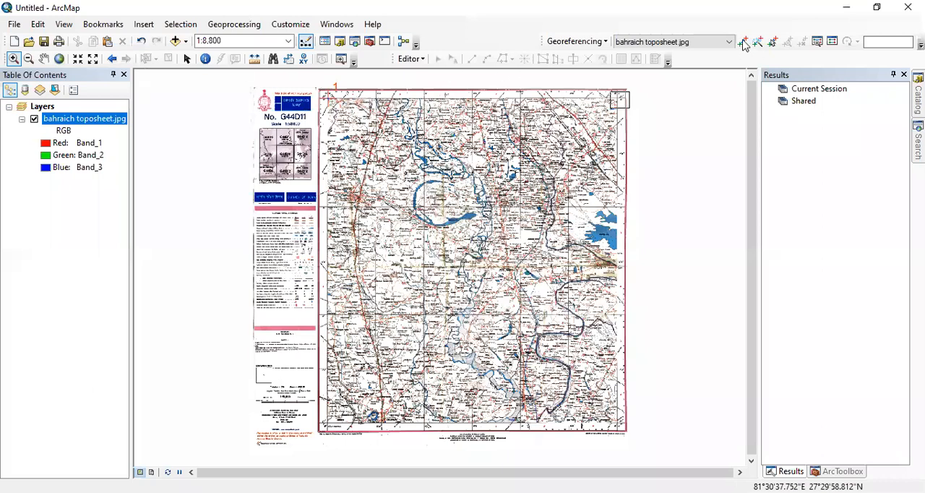
left_click(743, 42)
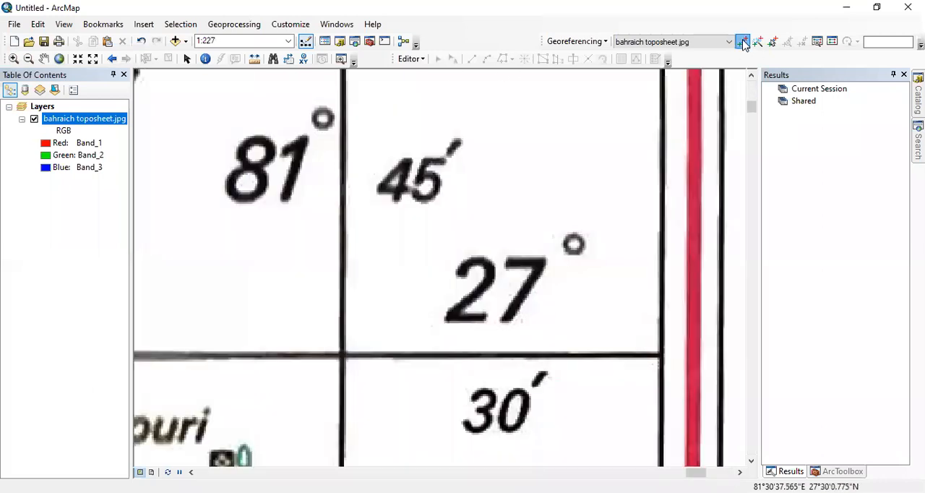
left_click(342, 354)
Enter the second control point's longitude in DMS as 81 degrees, 45 minutes, 0 seconds.
right_click(378, 373)
left_click(392, 377)
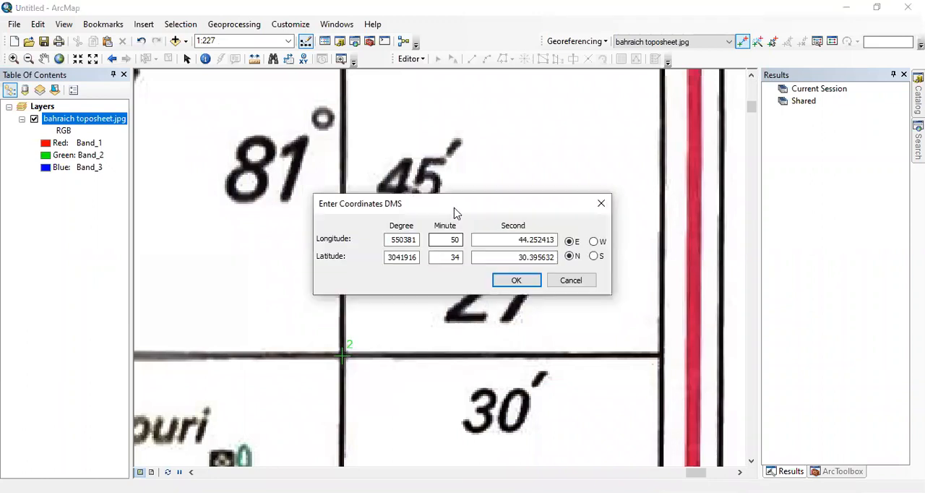
left_click_drag(462, 203, 699, 157)
double_click(637, 192)
type("81")
left_click_drag(685, 193, 702, 193)
type("45")
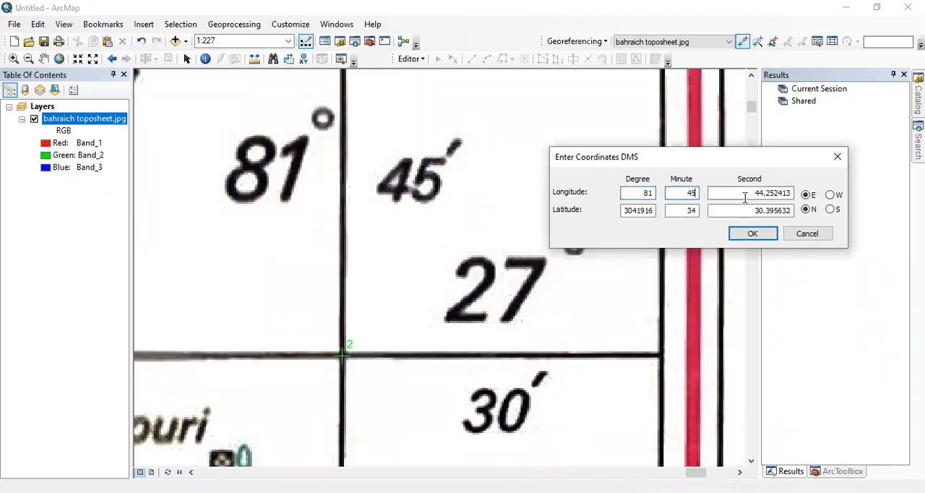
key("Tab")
type("0")
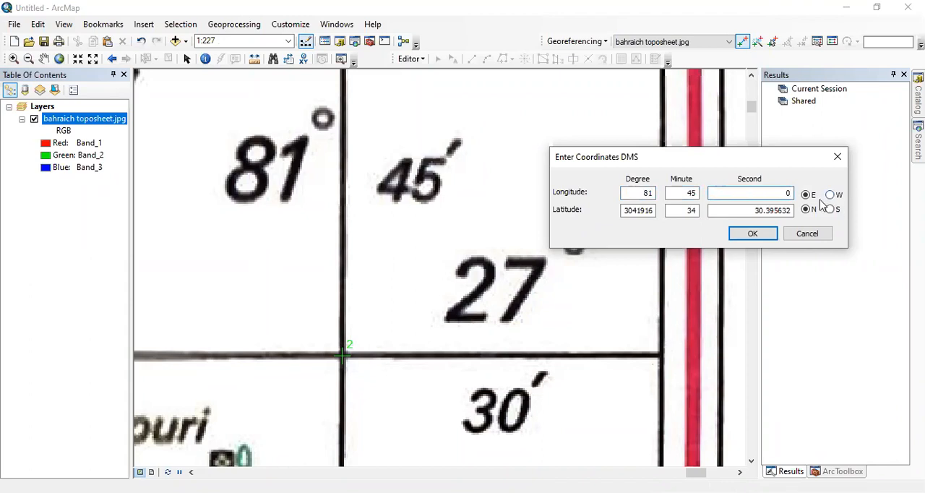
Set the second control point's latitude to 27 degrees, 30 minutes, 0 seconds and apply the coordinates.
left_click_drag(624, 211, 710, 211)
type("2")
type("7")
type("30")
double_click(766, 210)
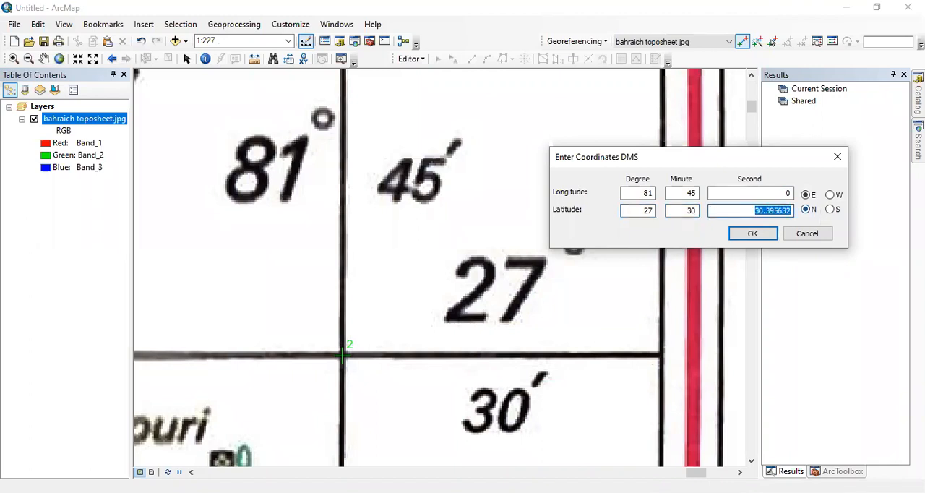
type("0")
left_click(753, 233)
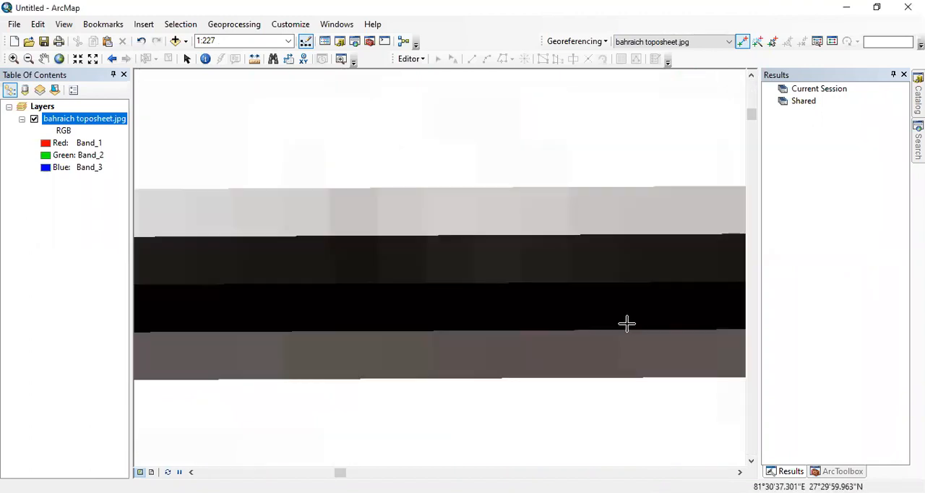
Place the third control point on the toposheet's lower-right graticule intersection, labelled 81°45' and 27°15', and open its DMS coordinate entry.
right_click(72, 123)
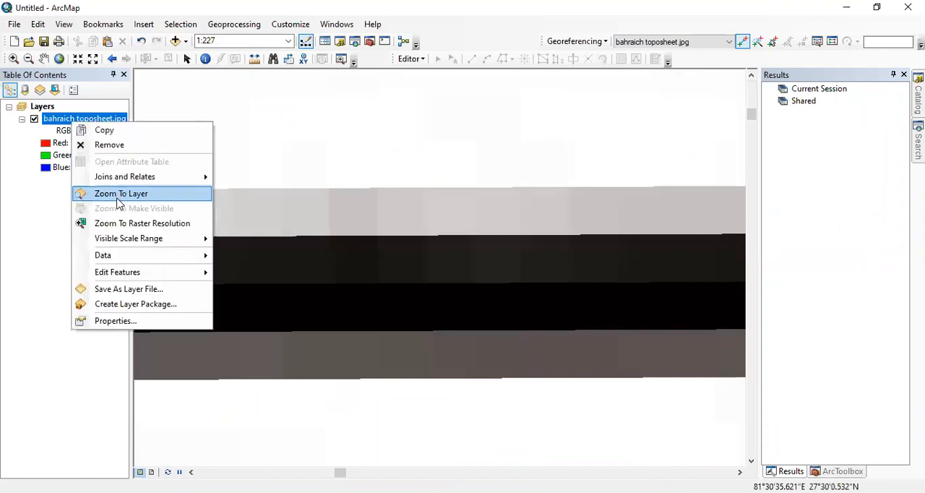
left_click(104, 192)
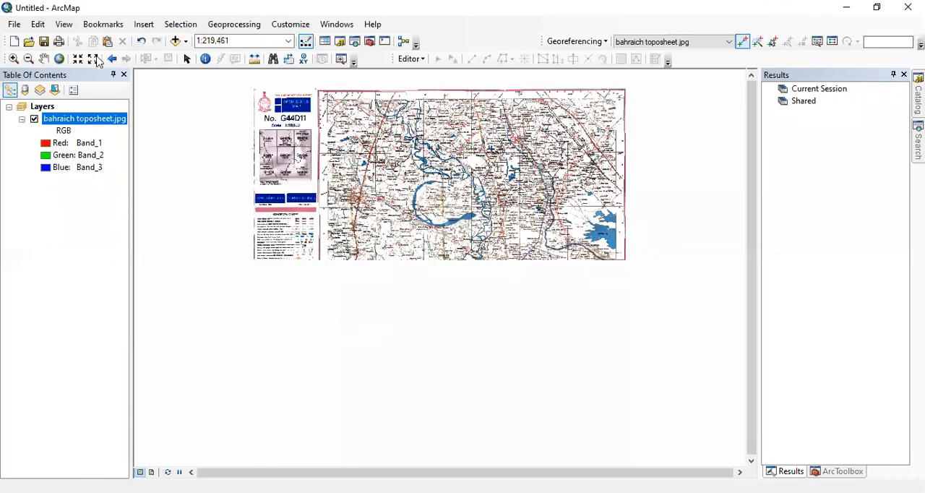
left_click(13, 59)
left_click(519, 316)
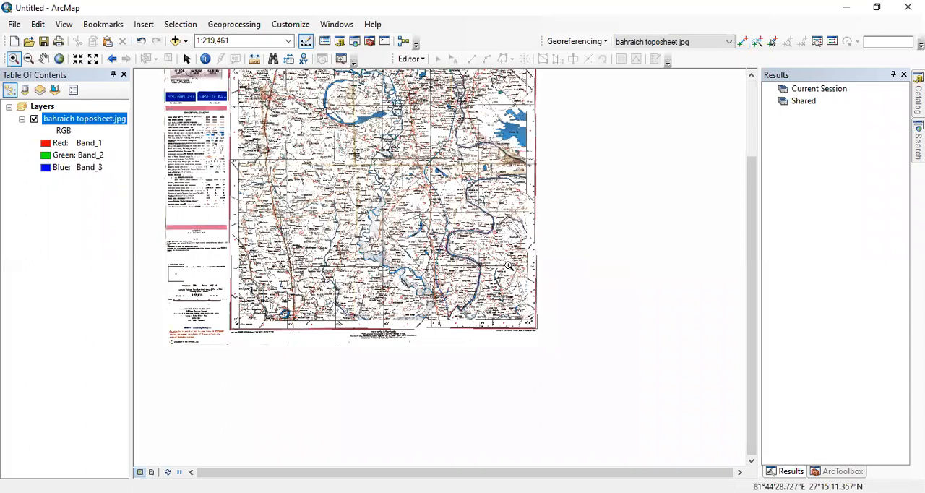
left_click(742, 42)
left_click(360, 244)
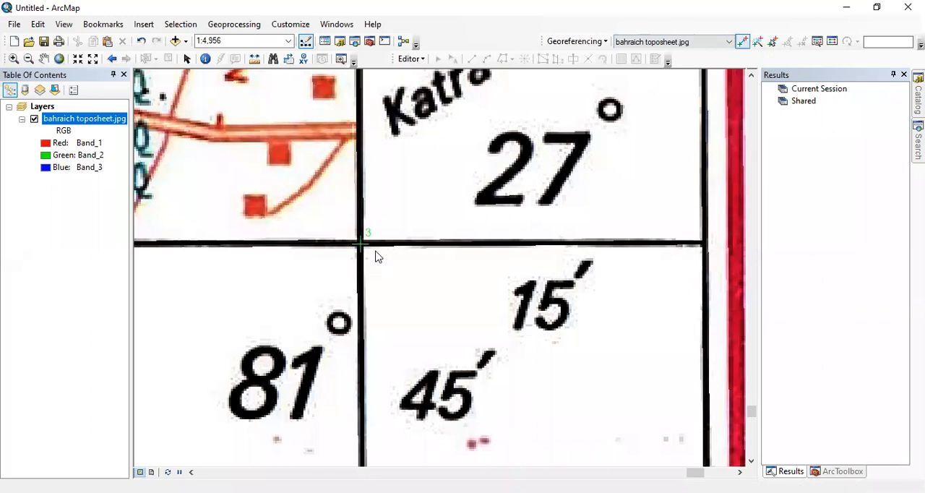
left_click(398, 267)
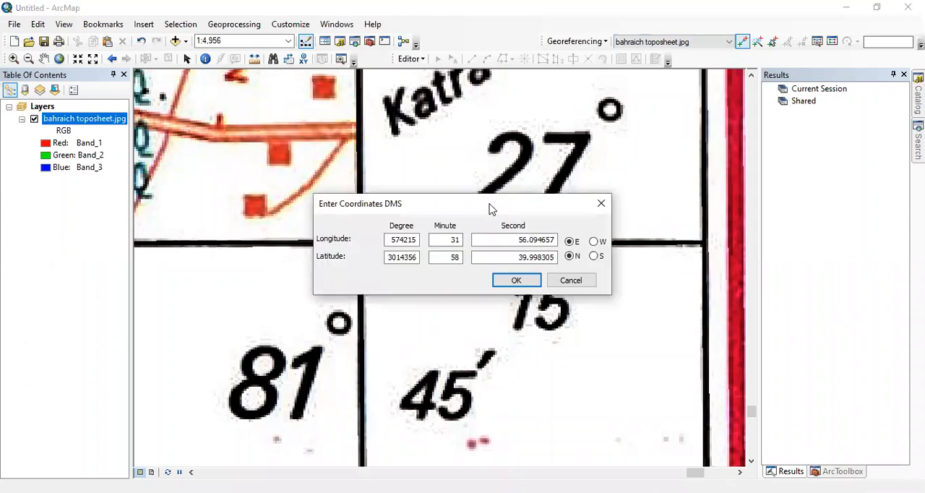
Enter the third control point's longitude in DMS as 81 degrees, 45 minutes, 0 seconds.
left_click_drag(490, 209, 719, 160)
left_click_drag(619, 190, 672, 192)
type("81")
key("Tab")
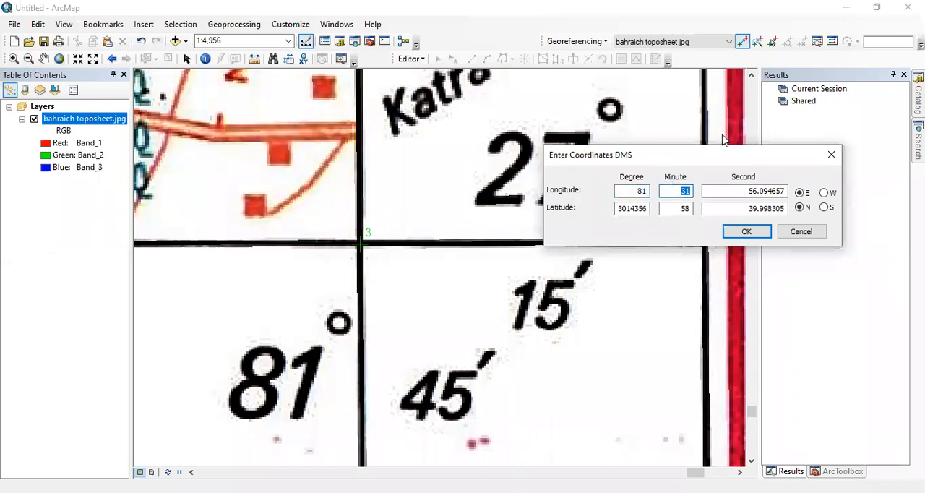
left_click_drag(654, 152, 723, 135)
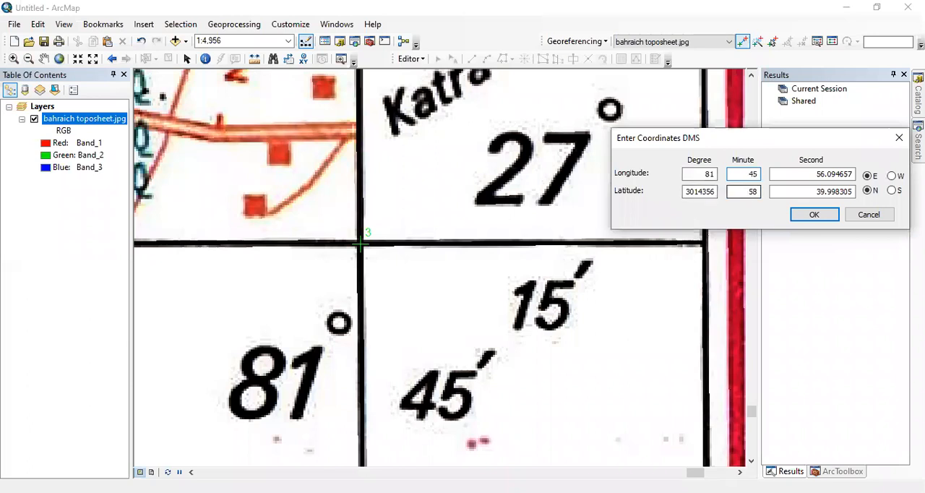
type("45")
key("Tab")
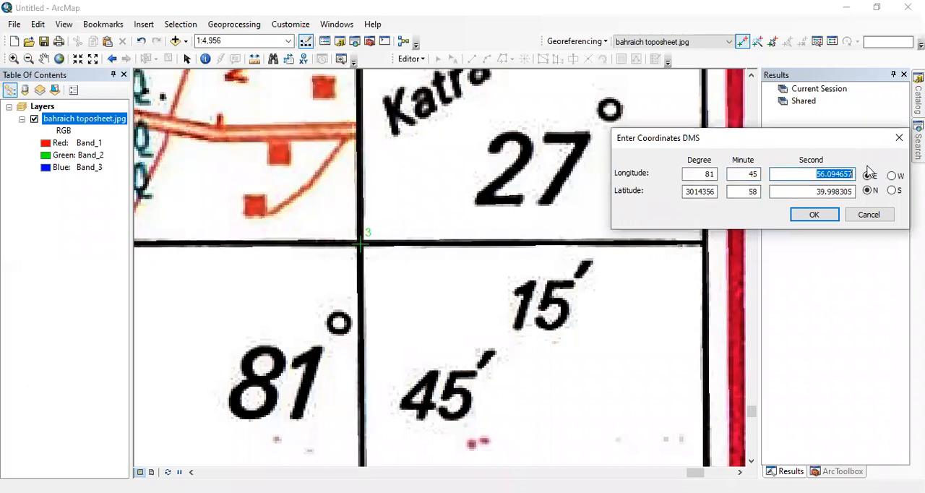
type("0")
Set the third control point's latitude to 27 degrees, 15 minutes, 0 seconds and apply the coordinates.
double_click(687, 192)
type("2")
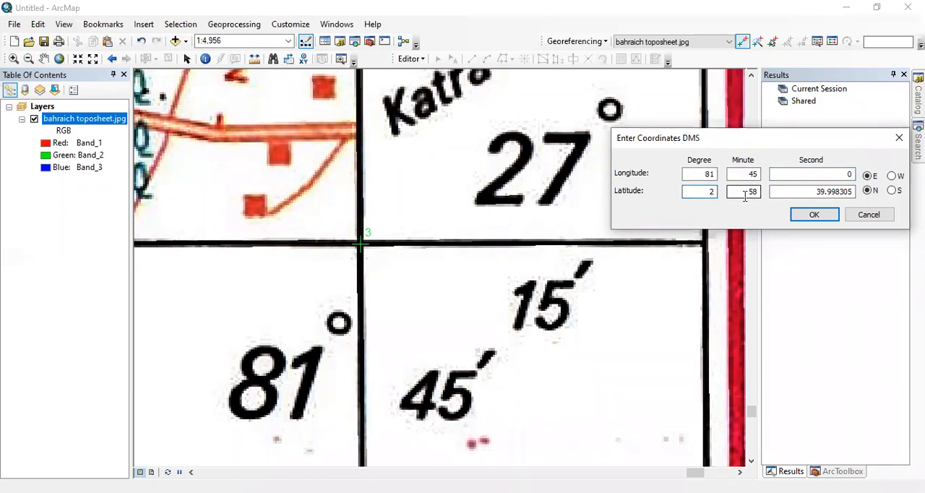
type("7")
key("Tab")
type("15")
key("Tab")
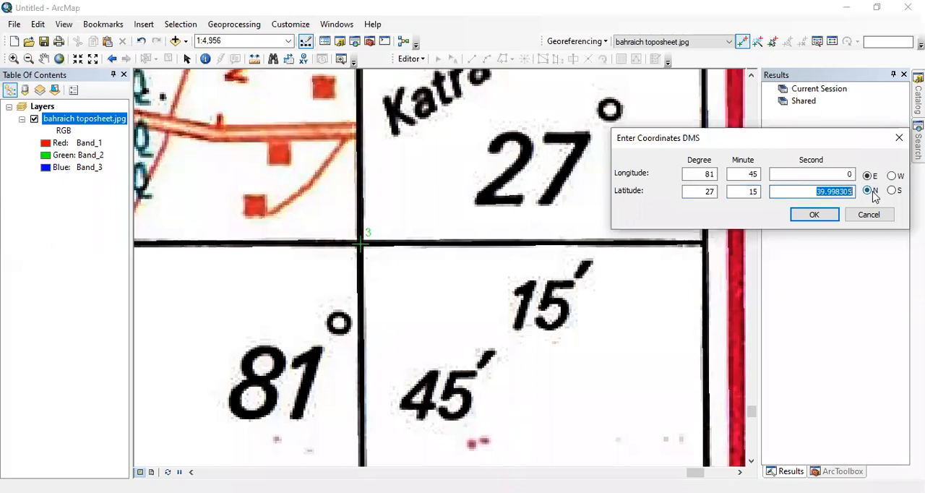
type("0")
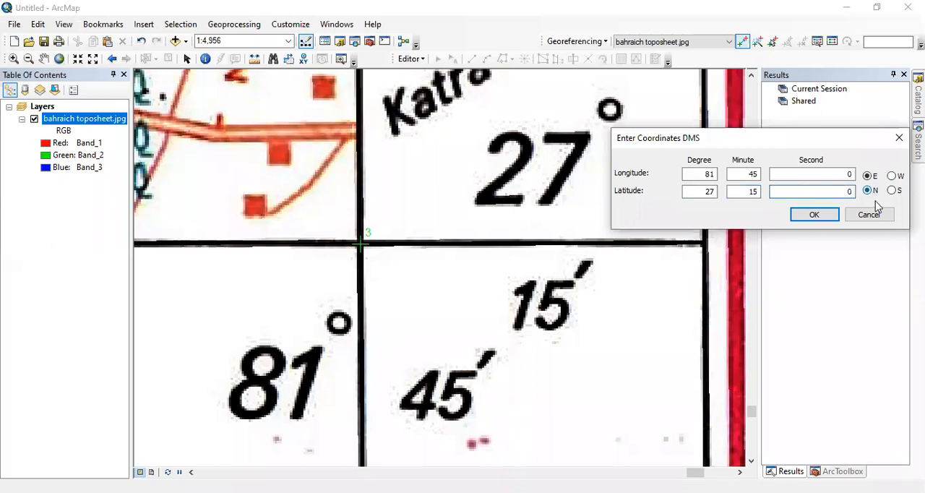
left_click(814, 215)
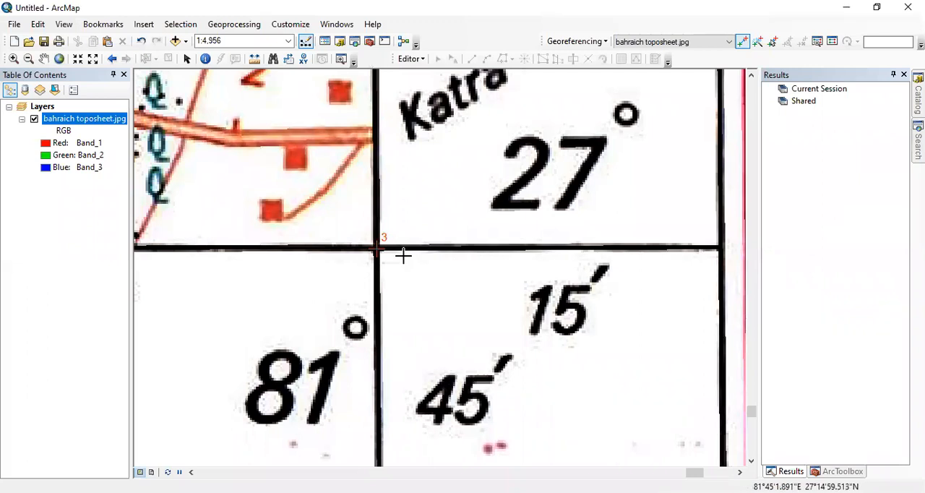
Place the fourth control point on the toposheet's lower-left graticule intersection, labelled 81°30' and 27°15', and open its DMS coordinate entry.
left_click_drag(373, 295, 622, 310)
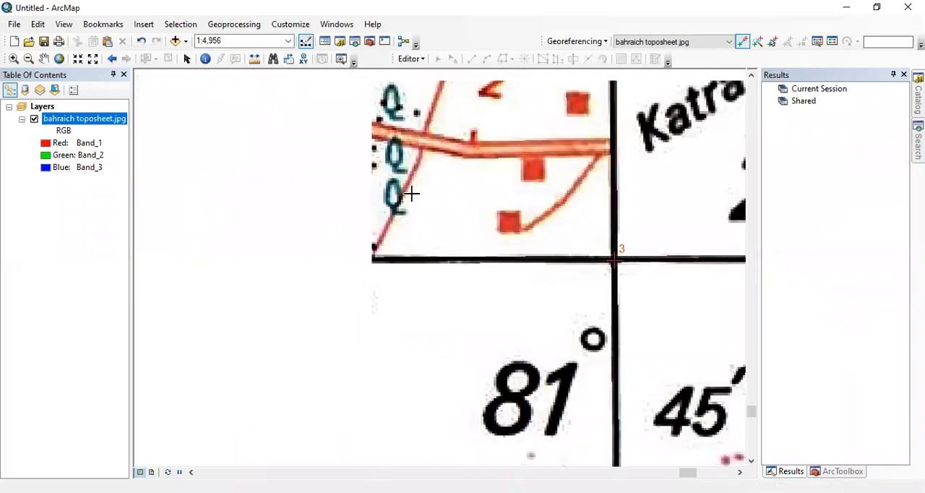
scroll(410, 194, "up", 1)
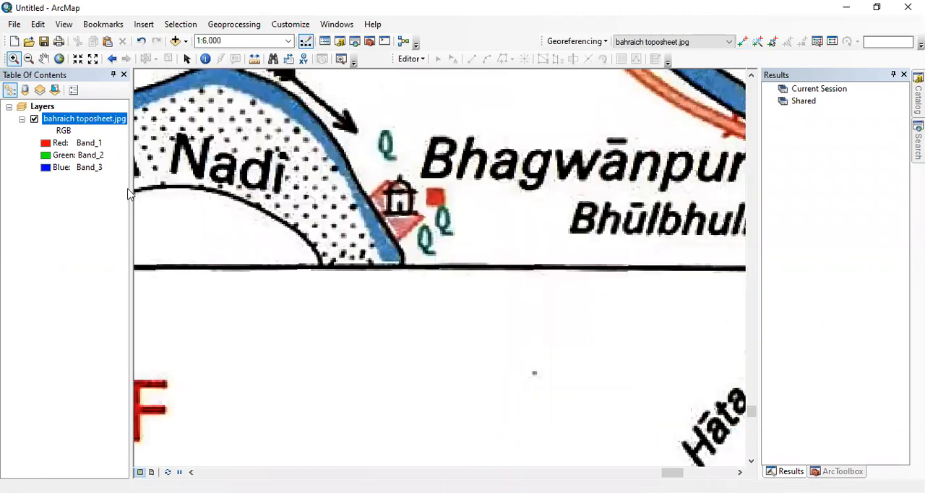
scroll(351, 439, "up", 3)
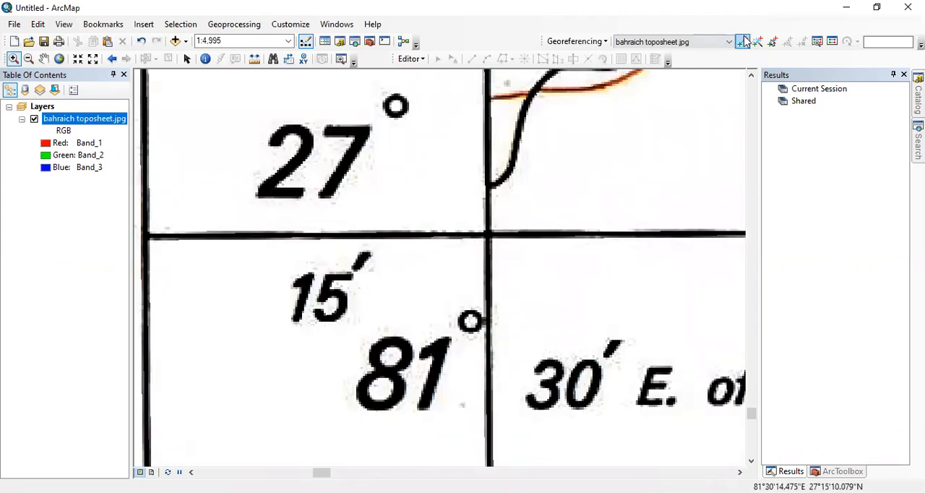
left_click(743, 43)
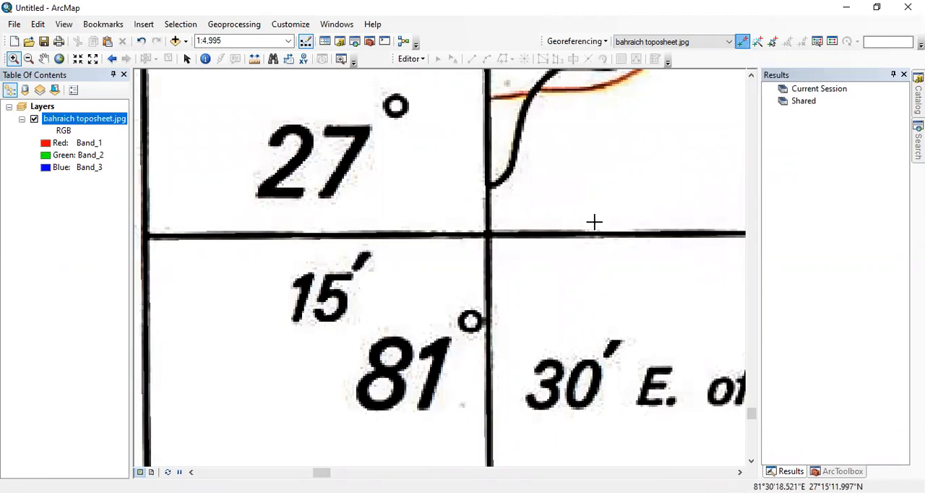
right_click(489, 234)
left_click(522, 259)
Enter the fourth control point's longitude in DMS as 81 degrees, 30 minutes, 0 seconds.
left_click_drag(477, 208, 702, 130)
left_click_drag(616, 160, 664, 161)
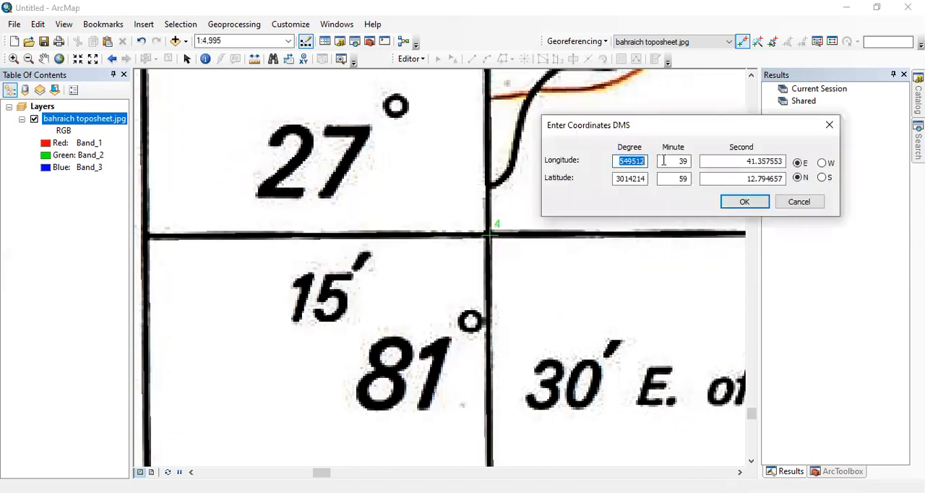
type("81")
key("Tab")
type("3")
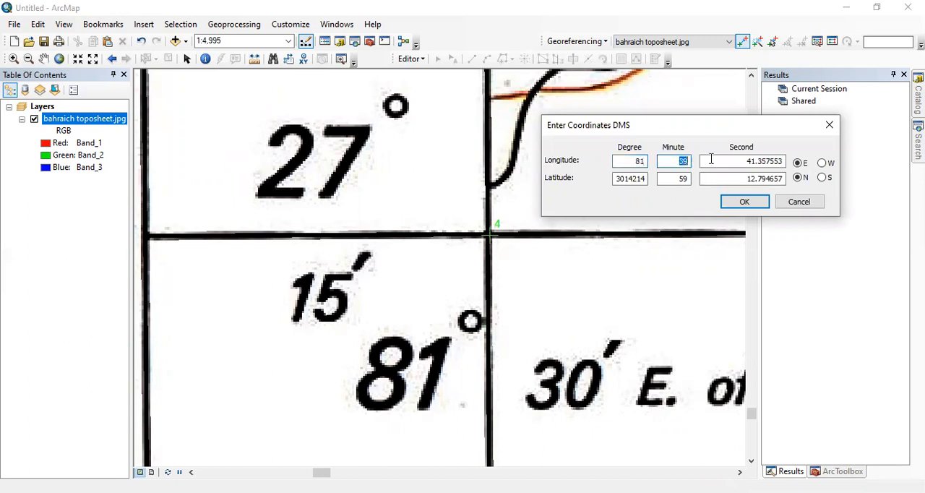
type("0")
key("Tab")
type("0")
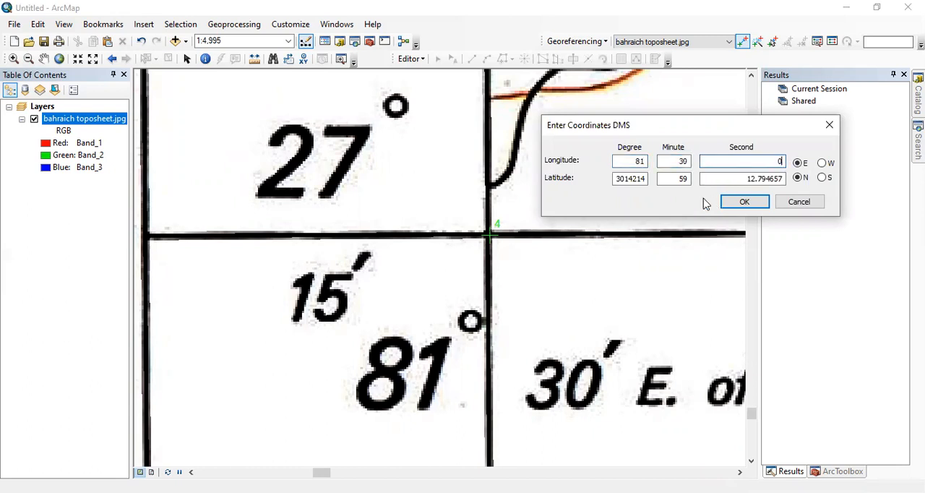
Set the fourth control point's latitude to 27 degrees, 15 minutes, 0 seconds and apply the coordinates.
left_click_drag(616, 179, 656, 181)
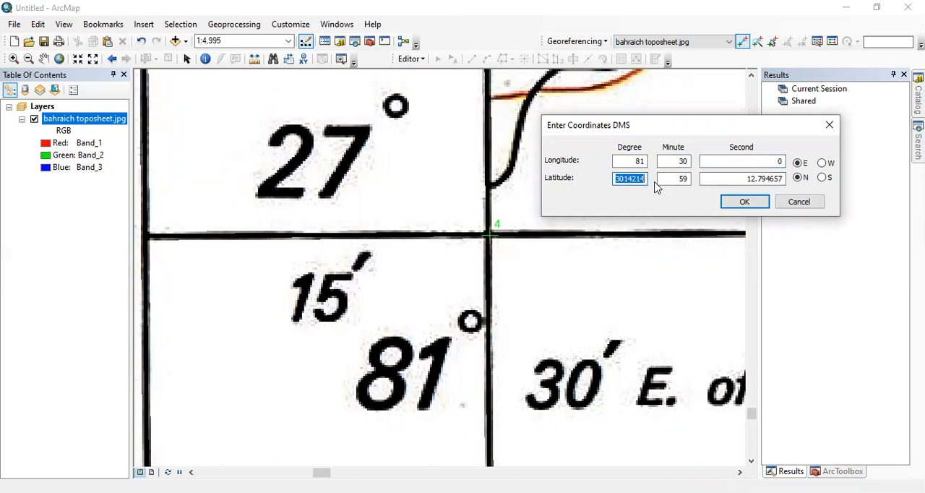
type("27")
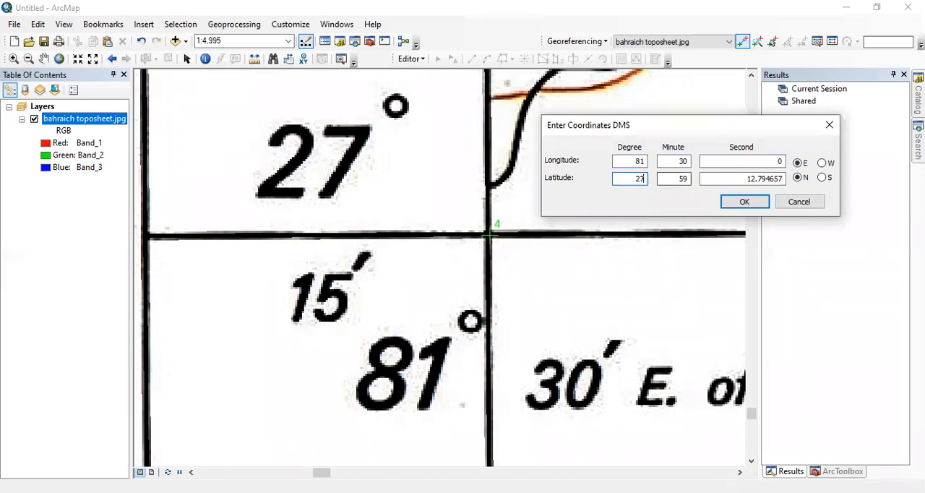
key("Tab")
type("17")
double_click(784, 179)
type("0")
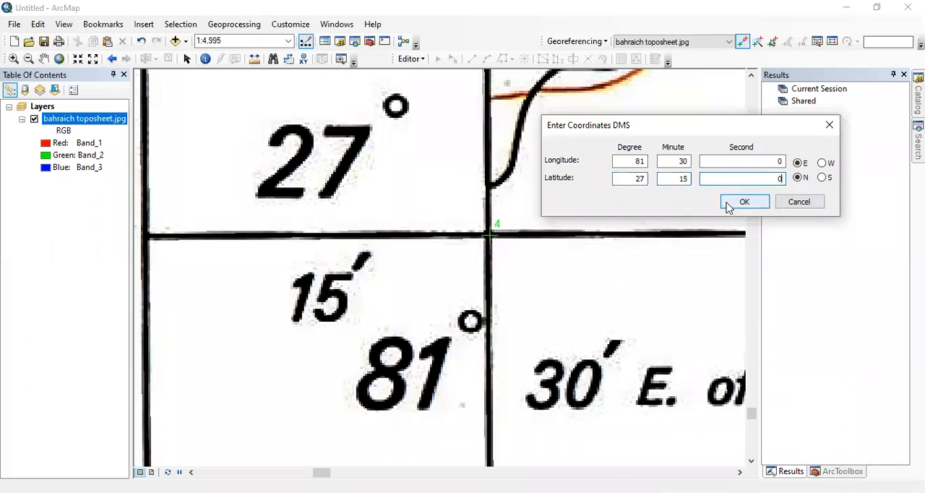
left_click(728, 204)
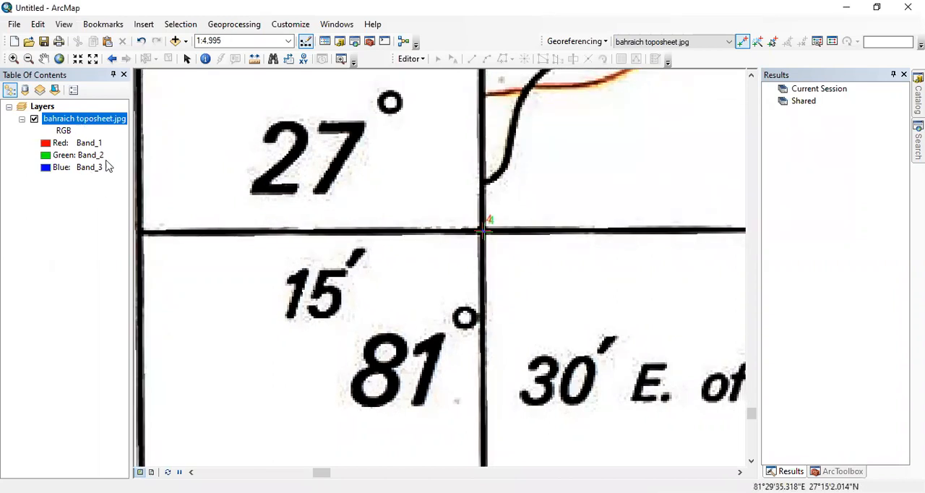
Start rectifying the georeferenced toposheet and name the output raster bahraich_topo.
right_click(78, 121)
left_click(117, 197)
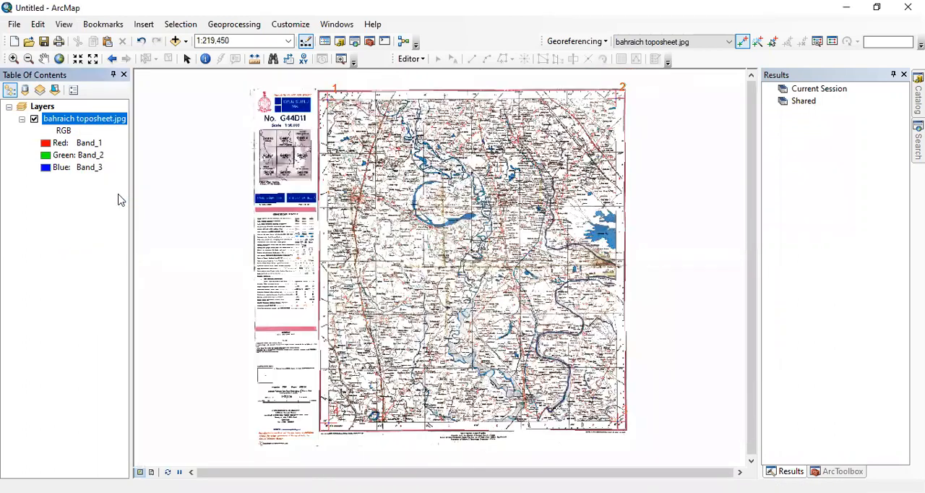
left_click(604, 42)
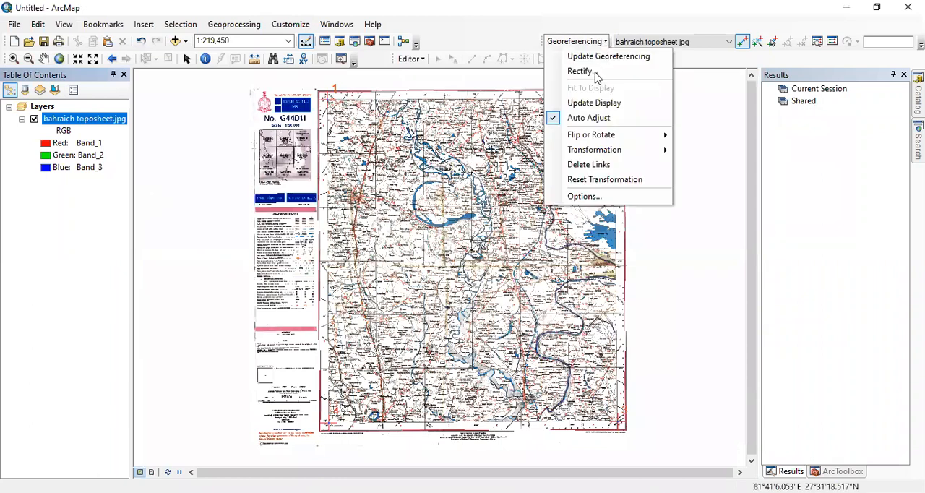
left_click(594, 72)
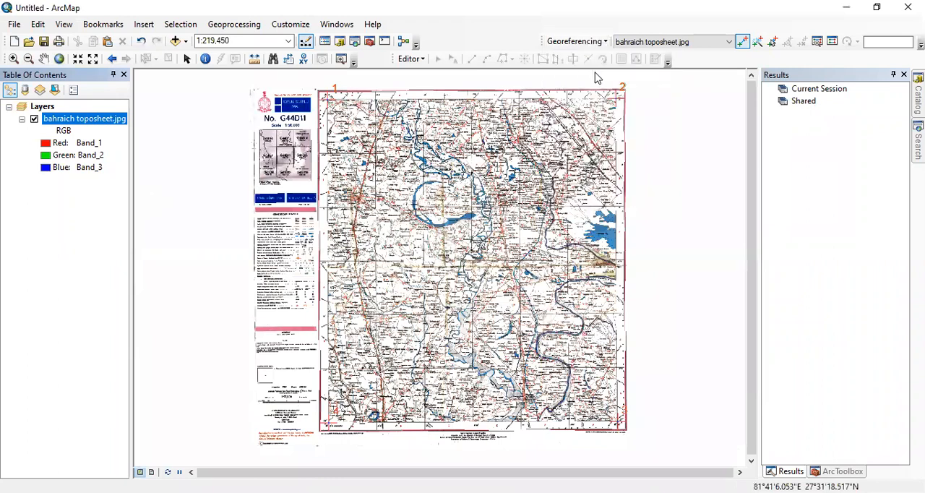
left_click(441, 280)
type("1")
double_click(405, 281)
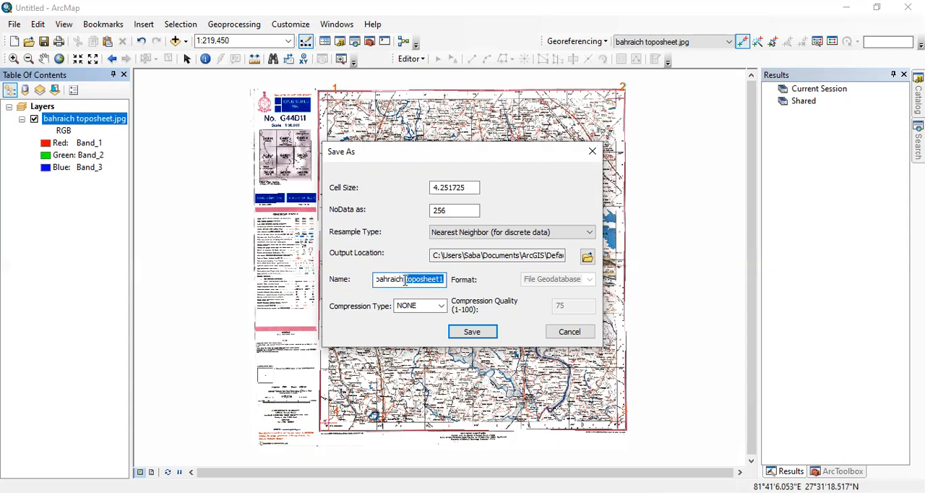
key("BackSpace")
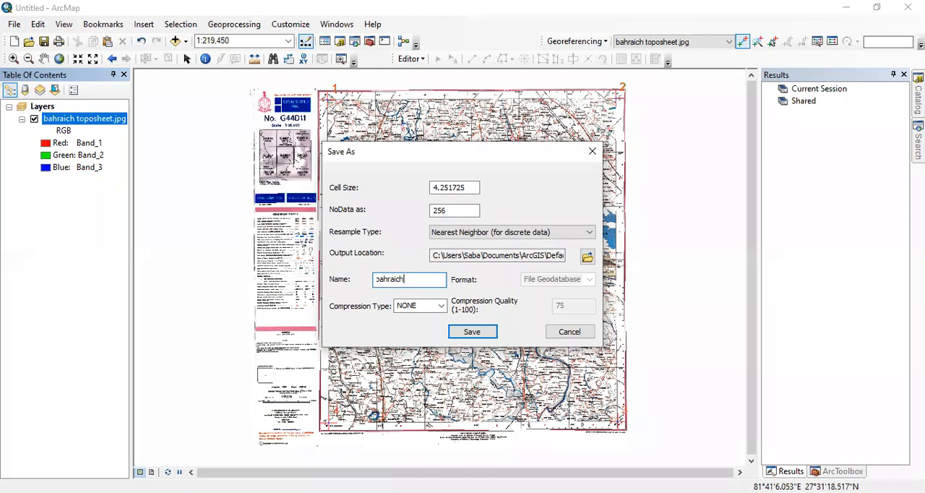
type("_topo")
Save the rectified raster in the arc folder inside the Desktop's arcgis folder, using the IMAGINE Image format.
left_click(586, 259)
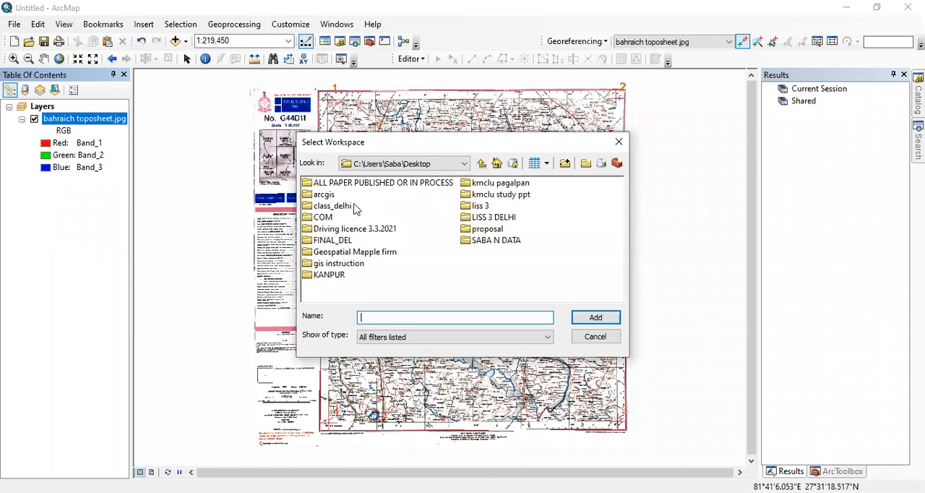
double_click(324, 194)
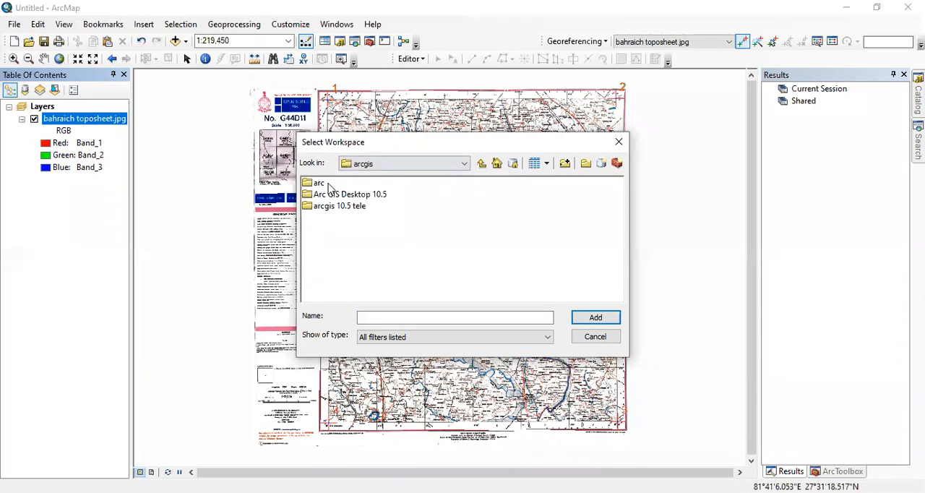
left_click(600, 317)
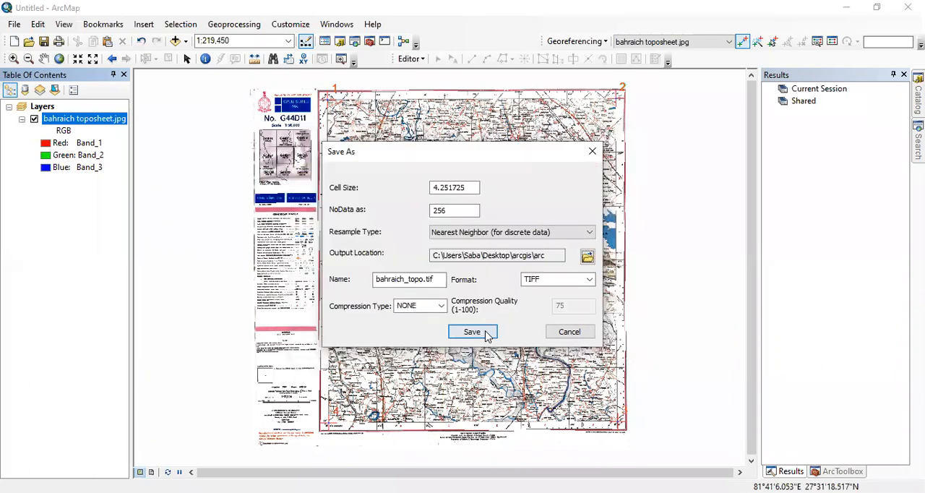
left_click(589, 282)
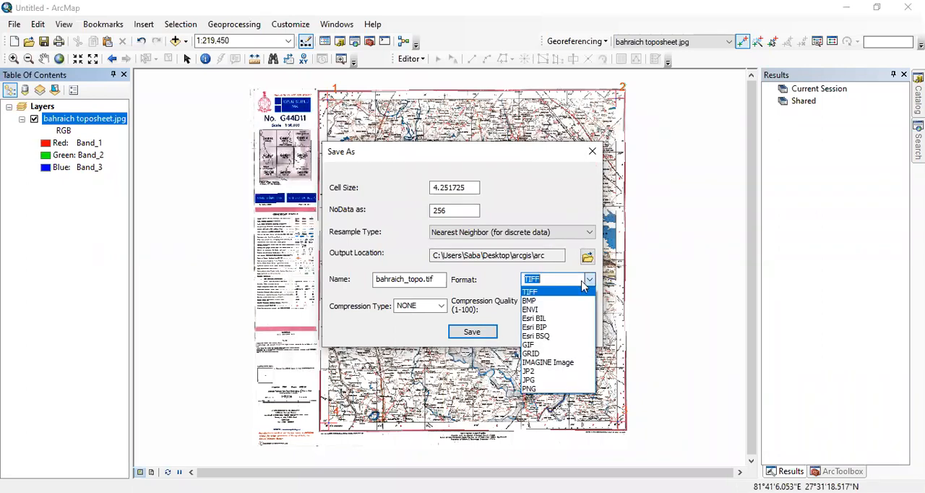
left_click(570, 364)
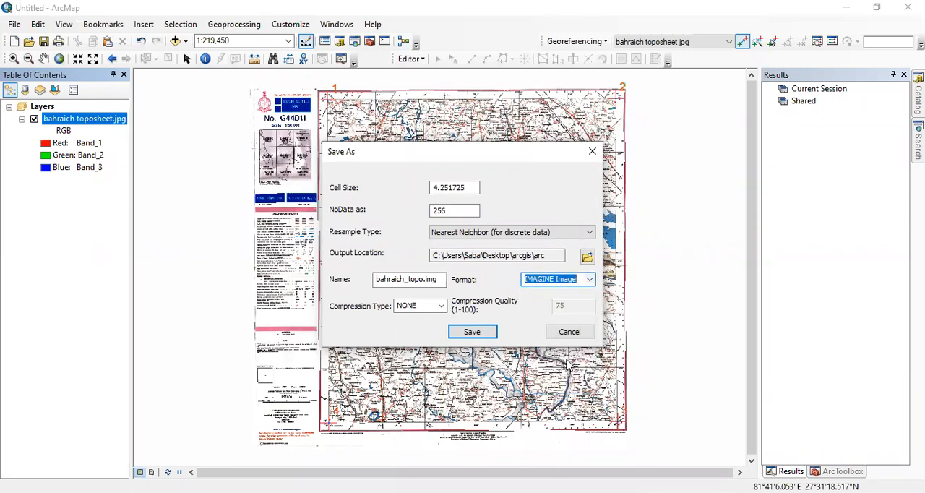
left_click(484, 332)
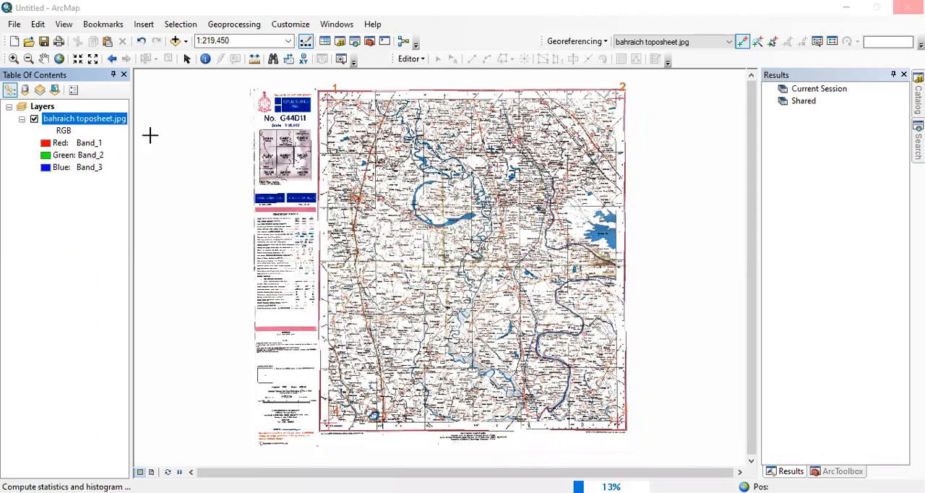
Add the rectified raster bahraich_topo.img from the arc folder to the map.
left_click(176, 43)
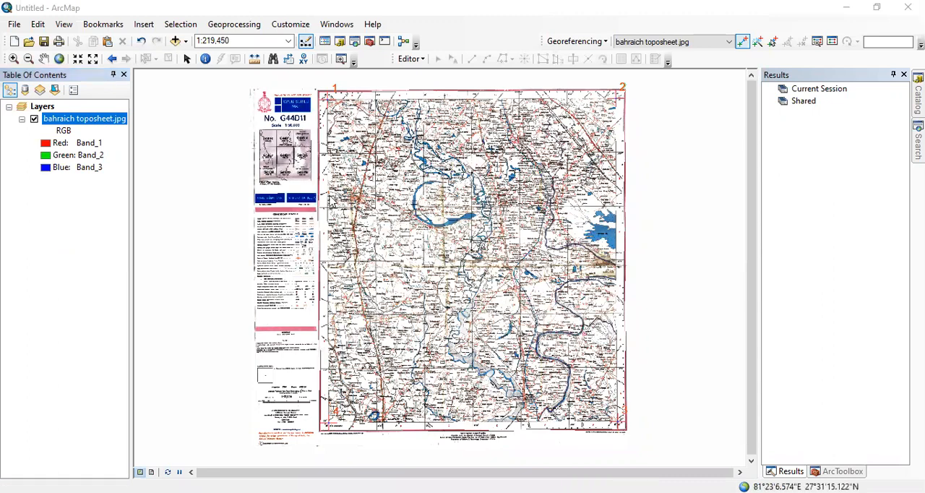
double_click(318, 183)
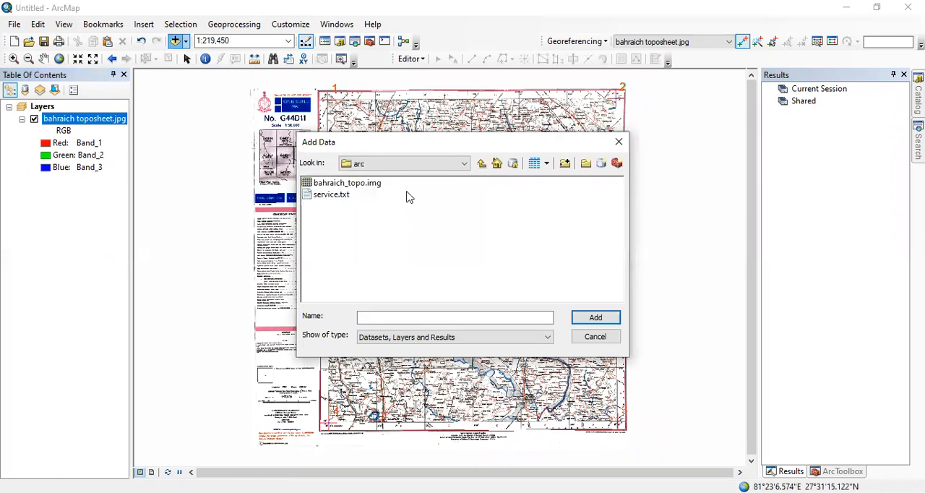
left_click(365, 184)
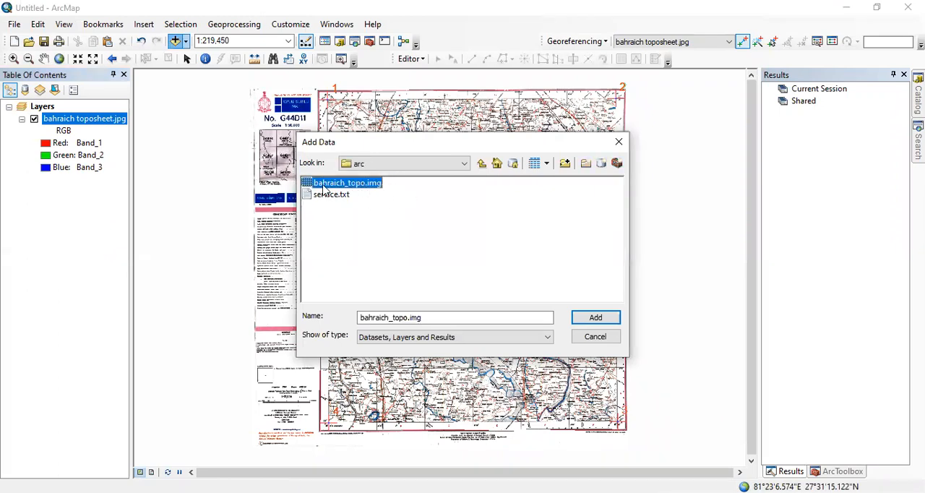
left_click(585, 319)
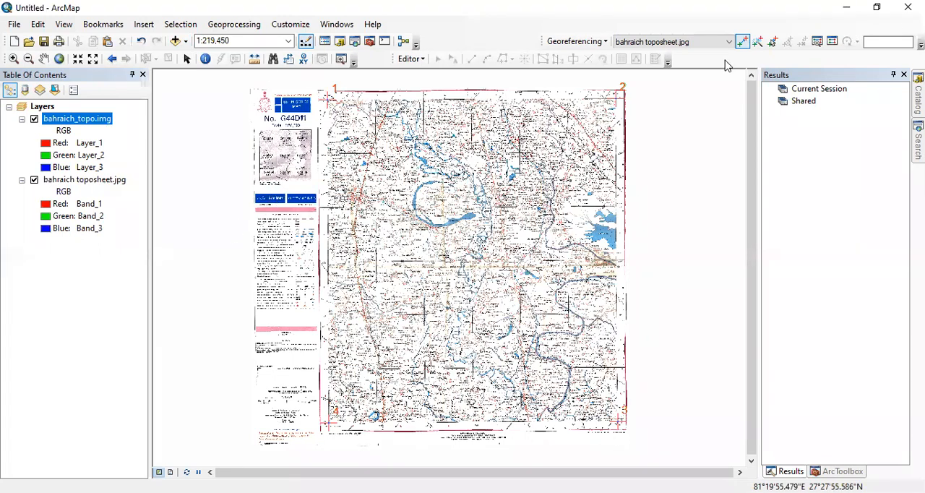
Examine the rectified toposheet up close, checking its grid lines, rivers and village labels at several scales.
left_click(13, 59)
left_click_drag(333, 113, 445, 220)
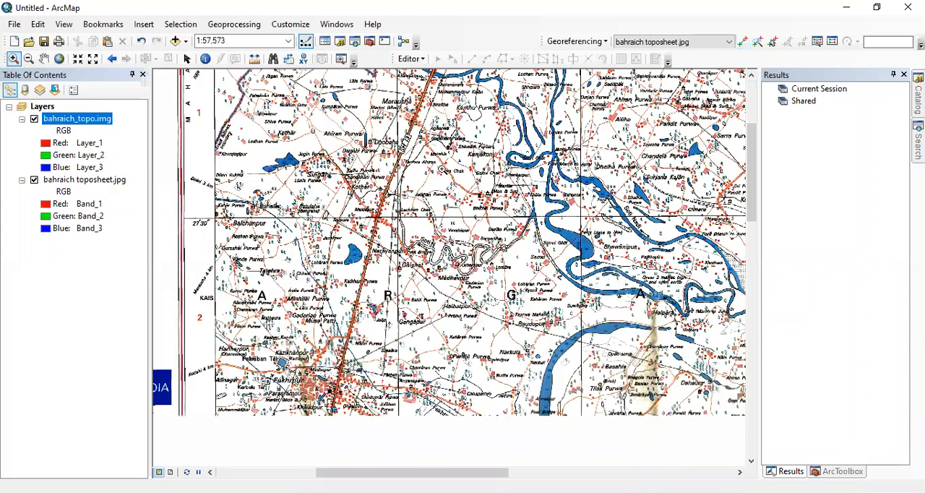
key("Down")
key("Right")
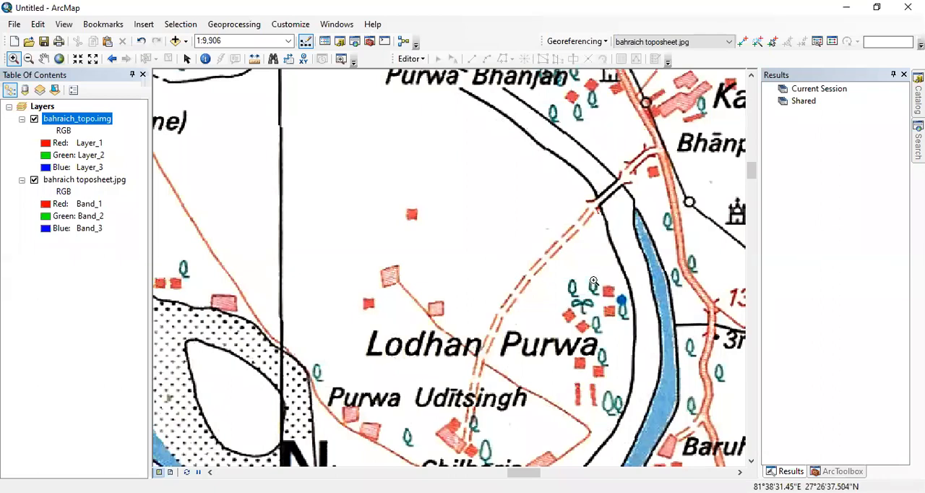
scroll(445, 211, "up", 2)
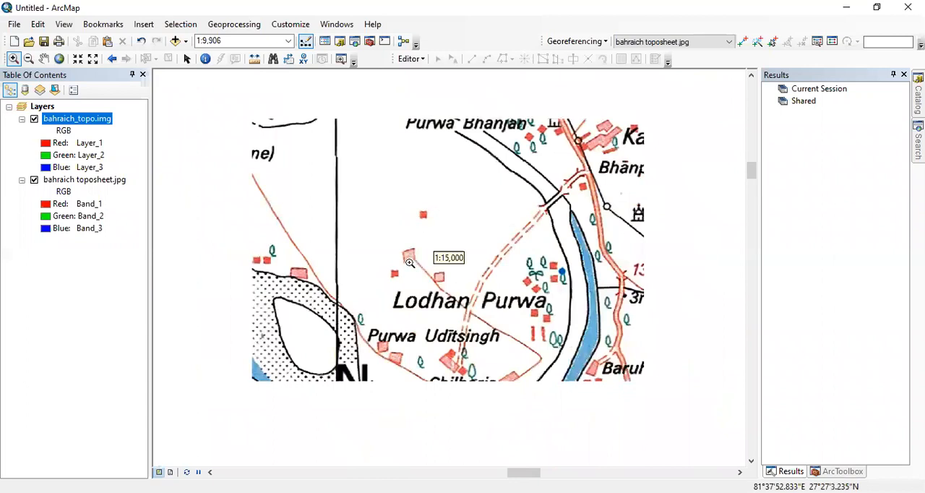
scroll(408, 263, "up", 2)
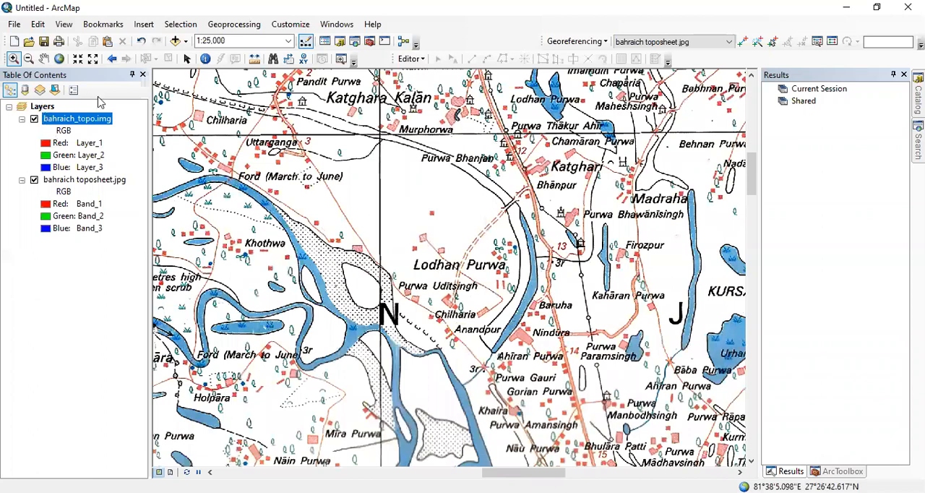
Set the data frame's display units to Degrees Decimal Minutes and apply the change.
right_click(43, 106)
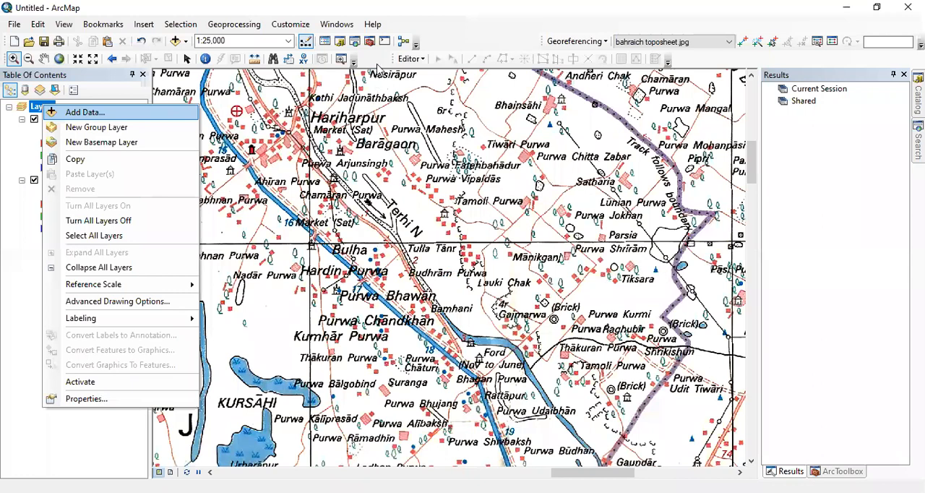
left_click(339, 69)
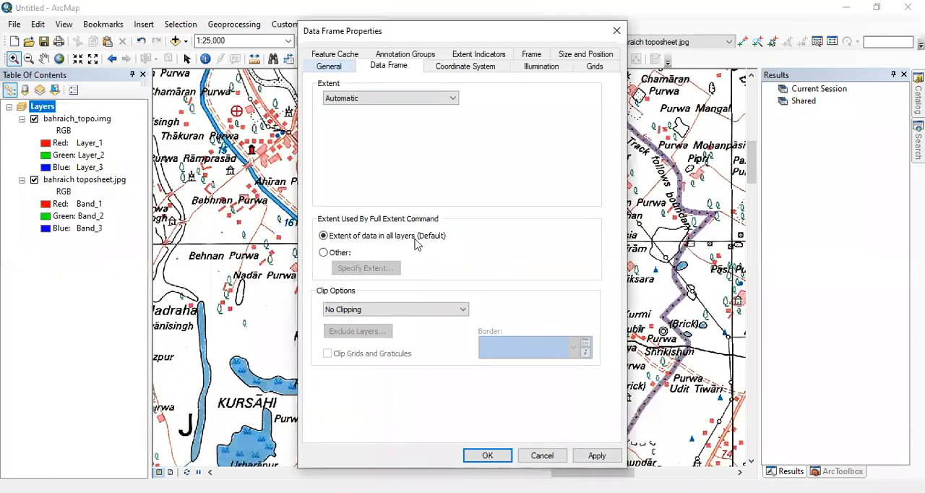
left_click(417, 220)
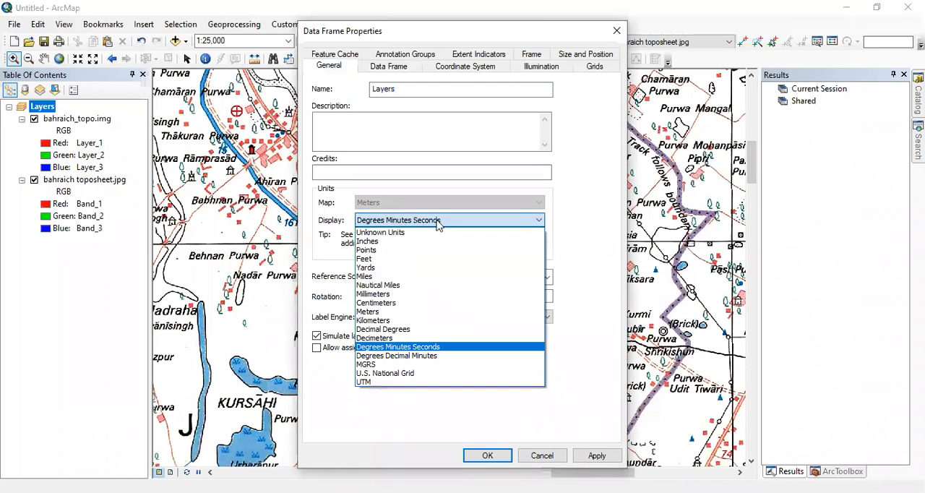
left_click(438, 356)
left_click(589, 462)
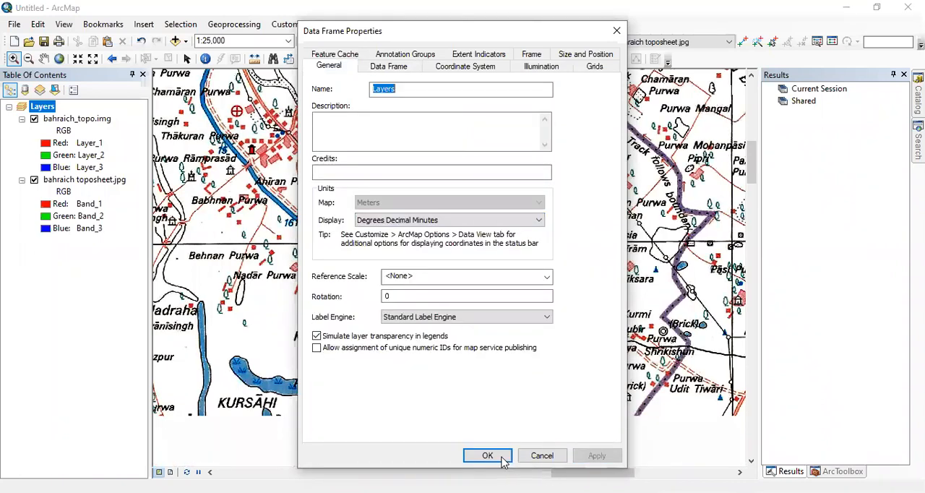
key("Return")
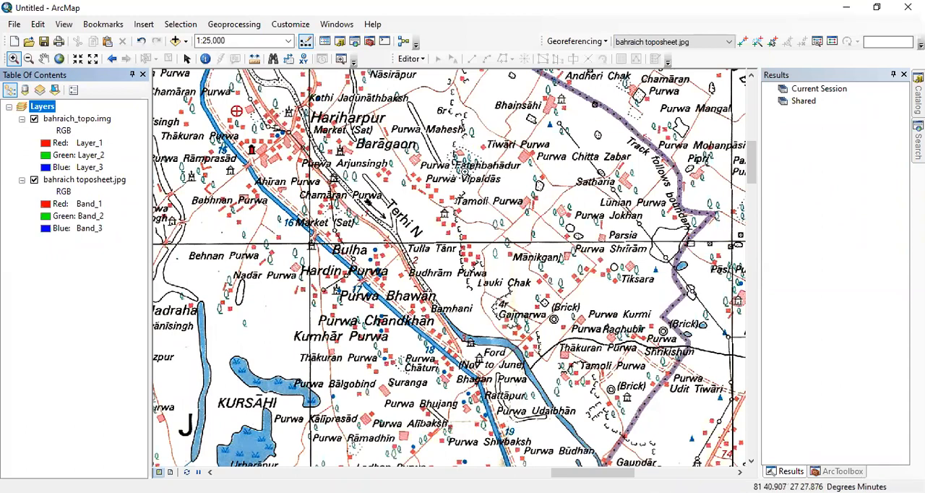
left_click_drag(416, 159, 432, 337)
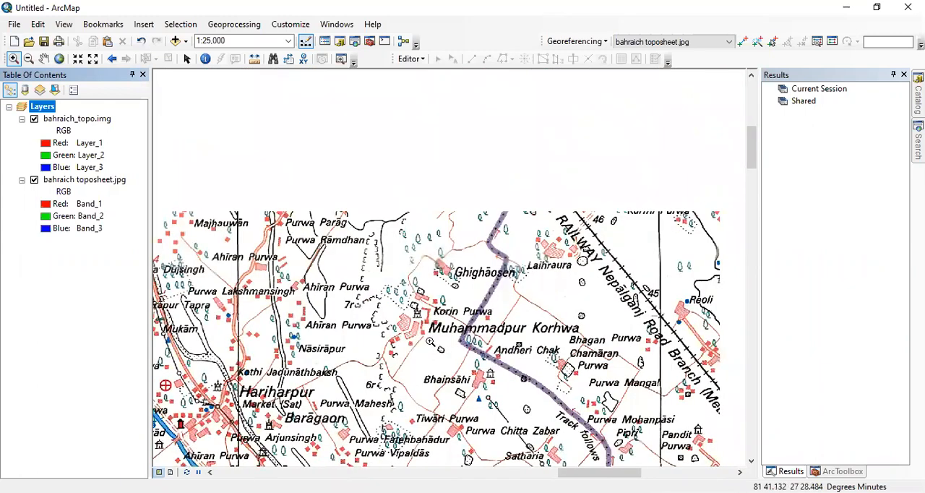